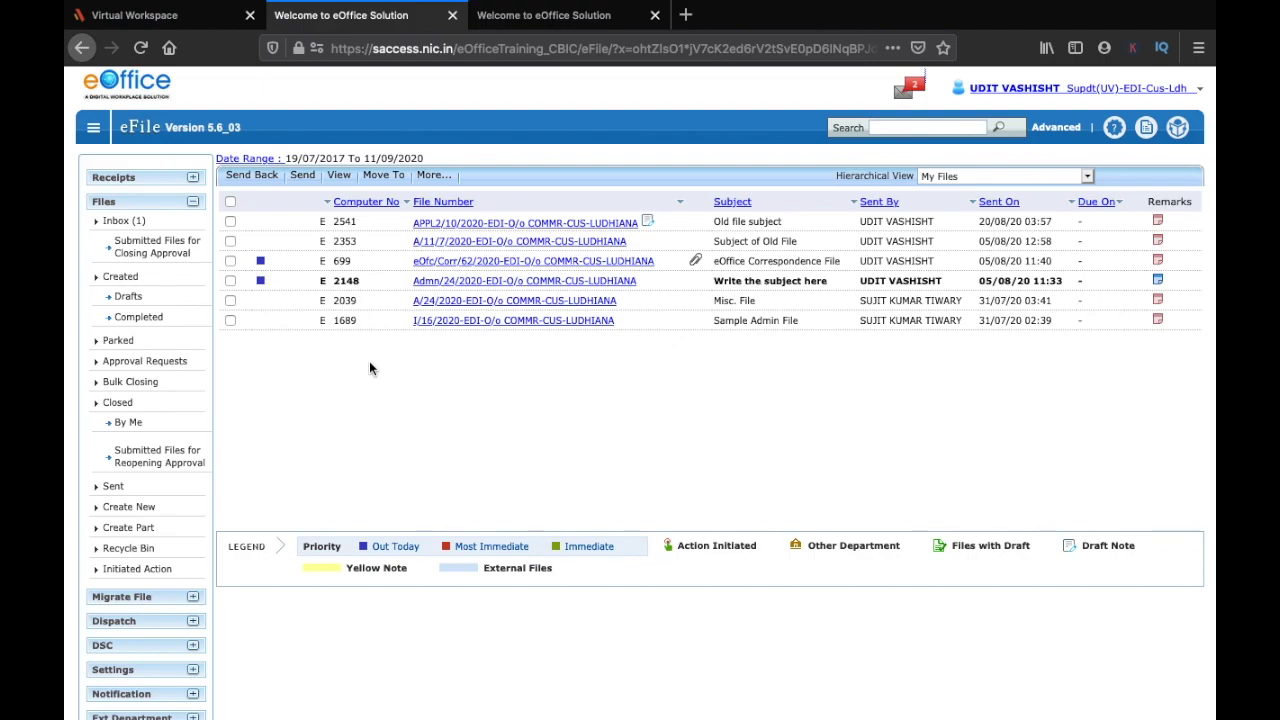
# Step: Tick file 2541 in the inbox file list
pyautogui.click(229, 221)
# Step: Park file 2541 via More... with due date 15/09/2020 and remark 'Needed on 15.'
pyautogui.click(434, 175)
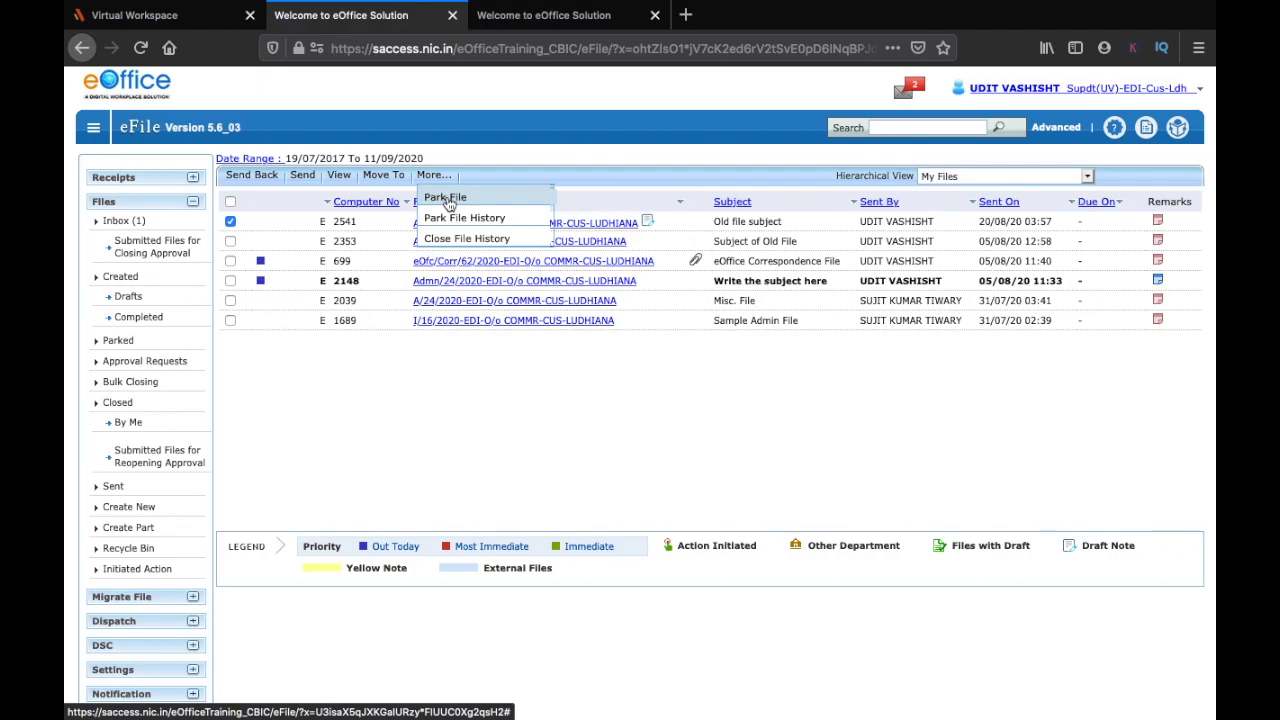
pyautogui.click(446, 199)
pyautogui.click(651, 340)
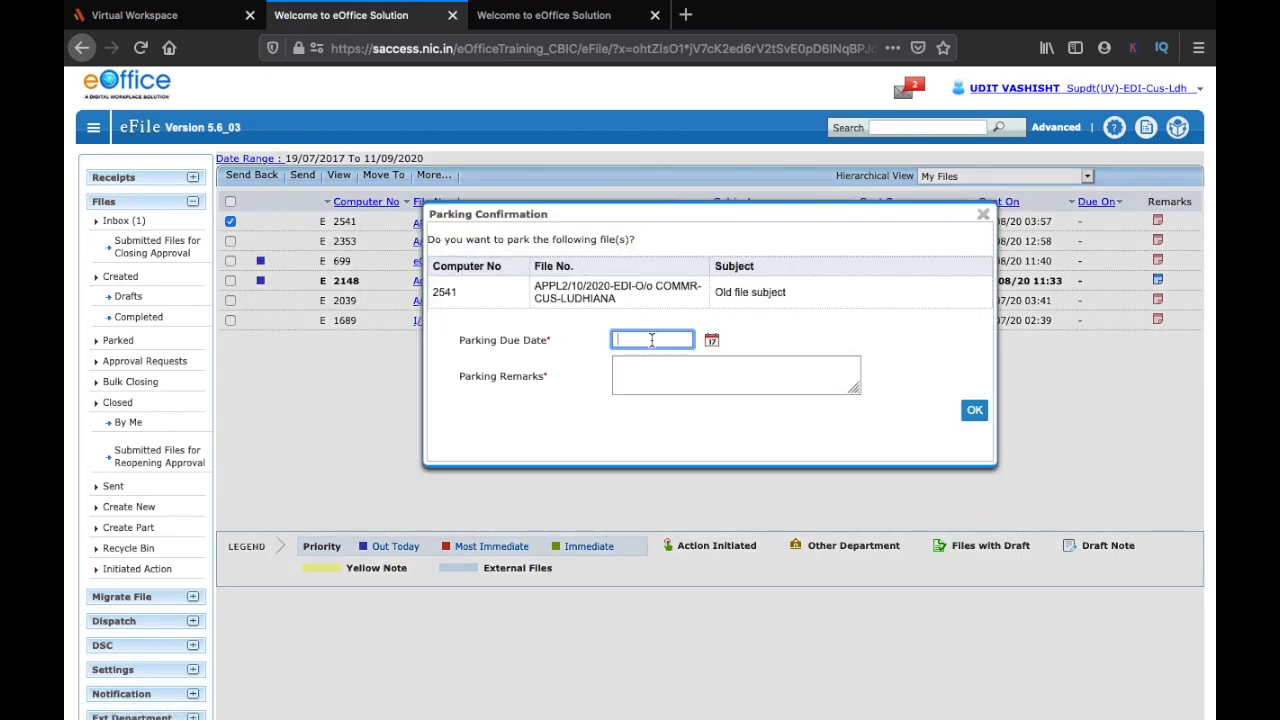
pyautogui.click(711, 340)
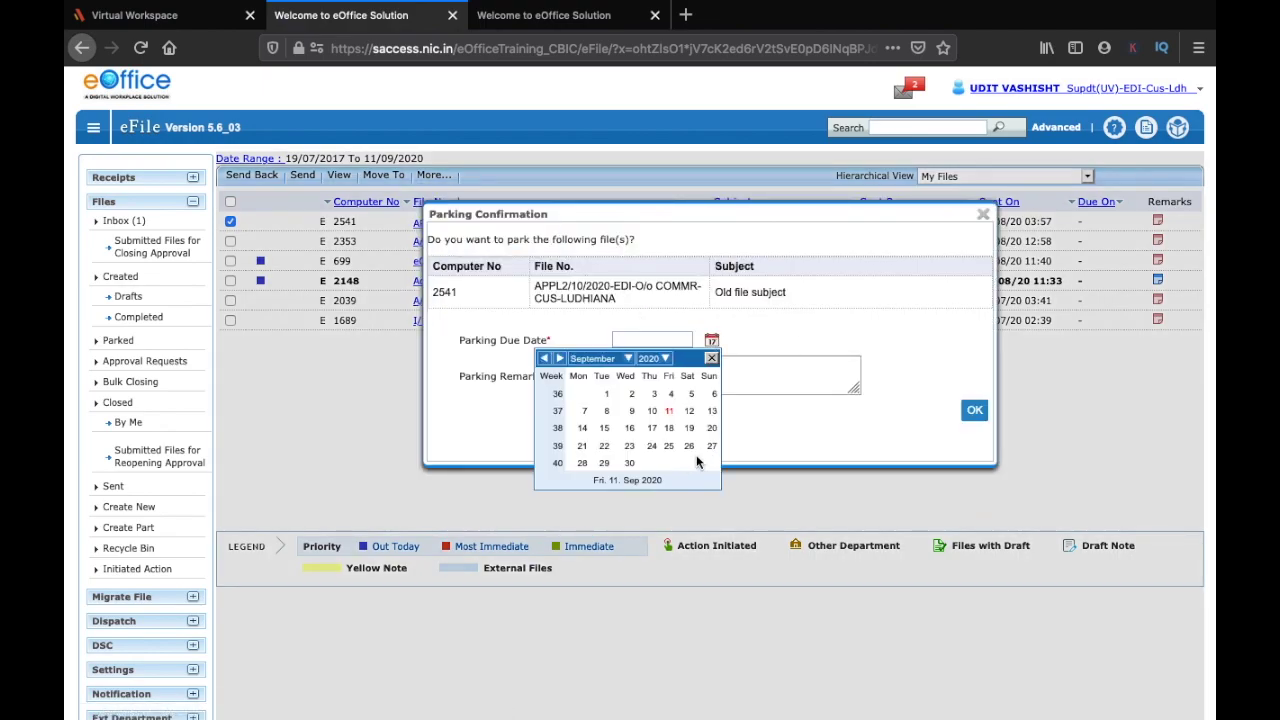
pyautogui.click(604, 428)
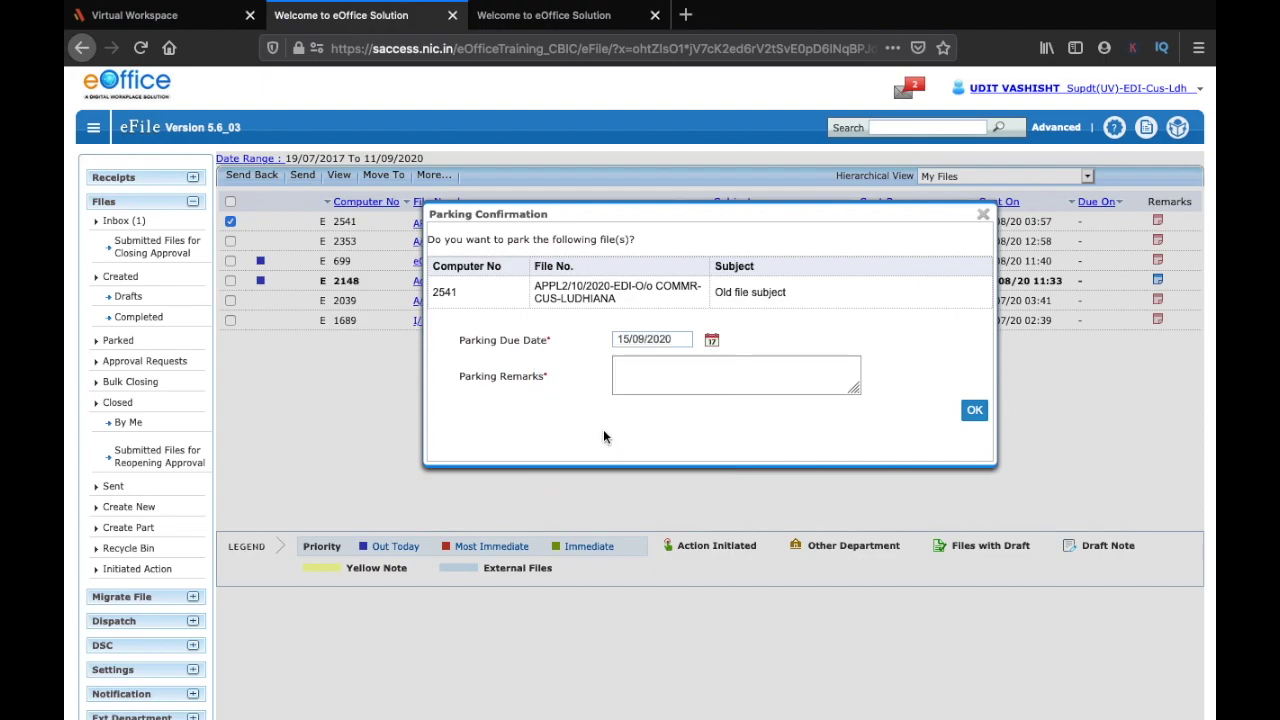
pyautogui.click(684, 385)
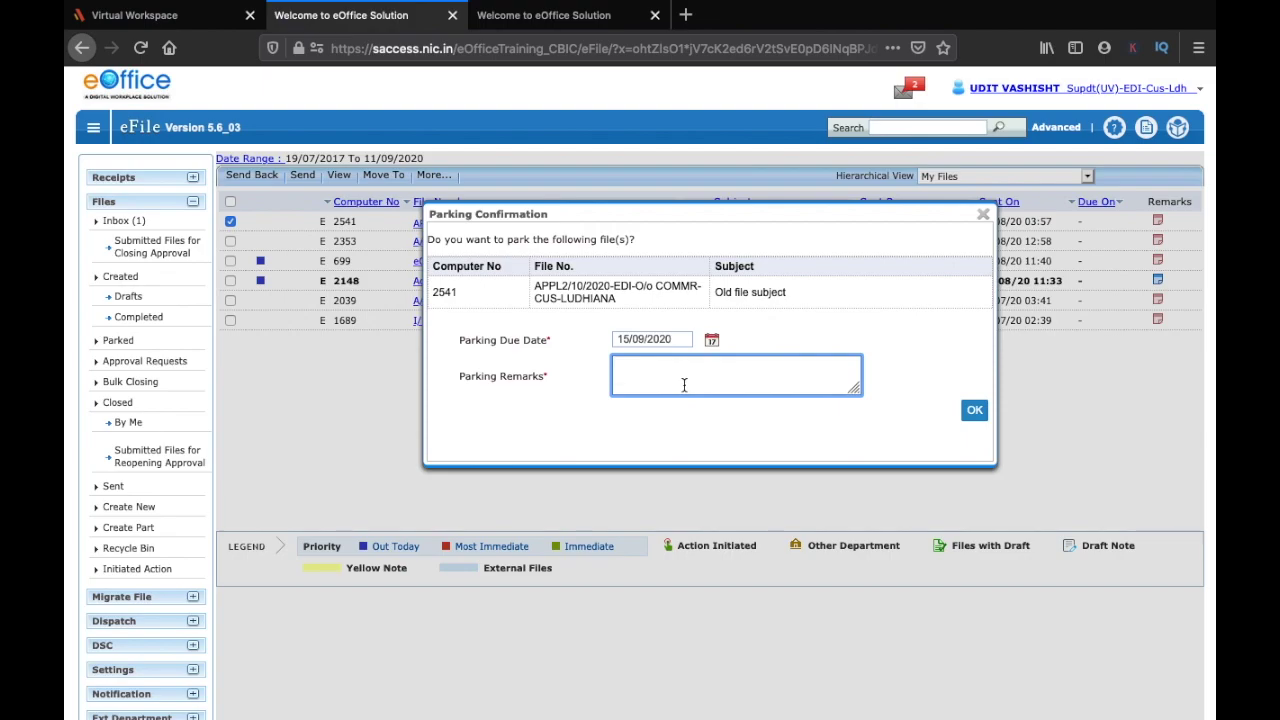
pyautogui.write('Needed on 15.')
pyautogui.click(972, 412)
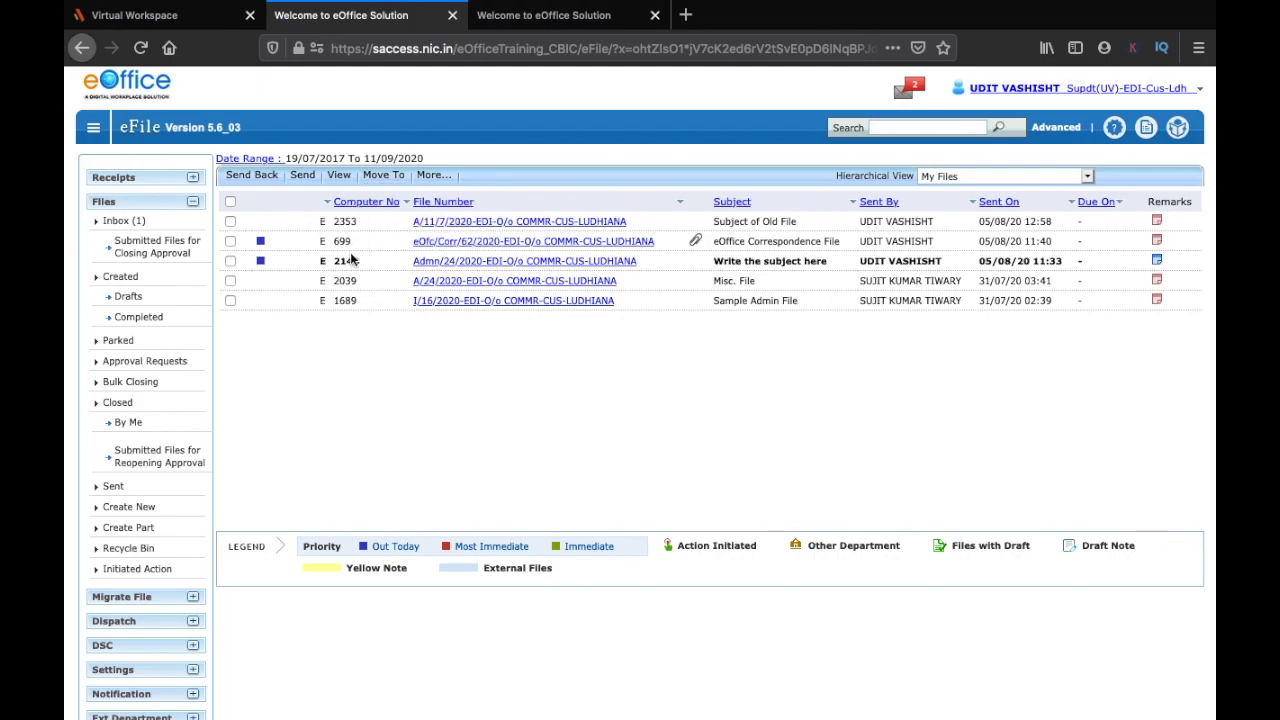
# Step: Search the Parked files with Status set to All, listing 2541 and 2992
pyautogui.scroll(-1, 360, 306)
pyautogui.scroll(-2, 360, 306)
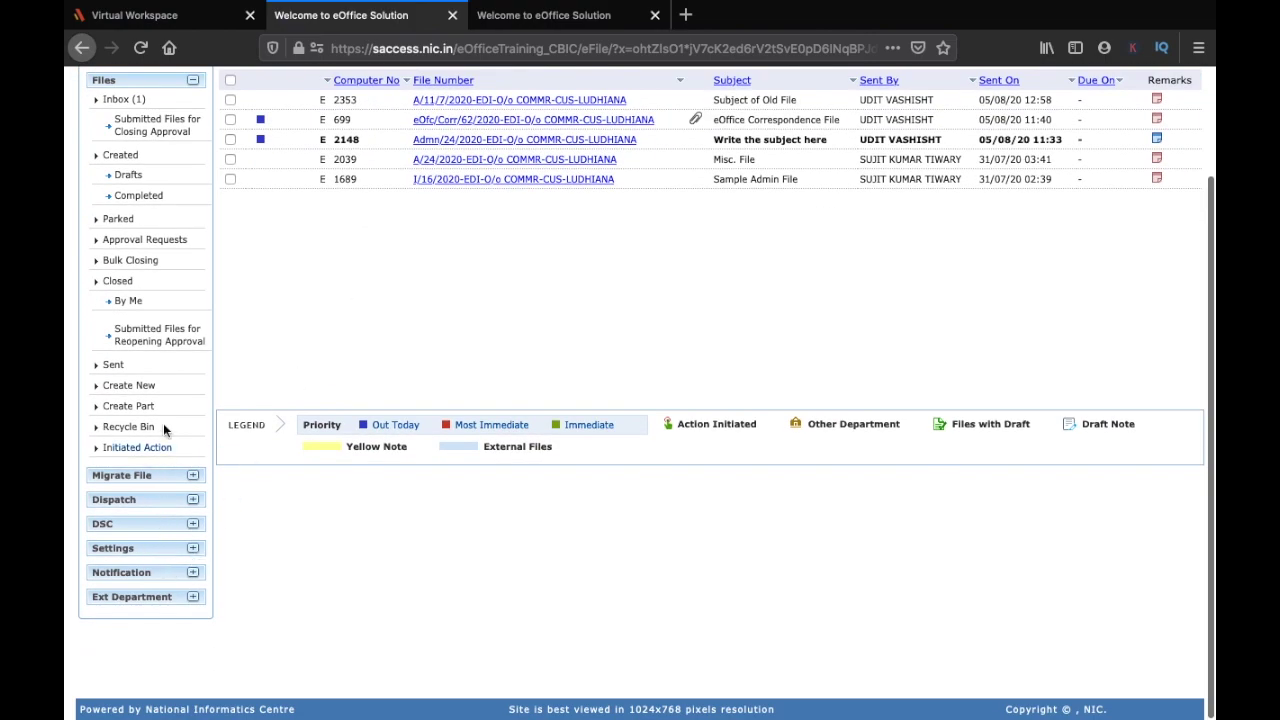
pyautogui.click(116, 219)
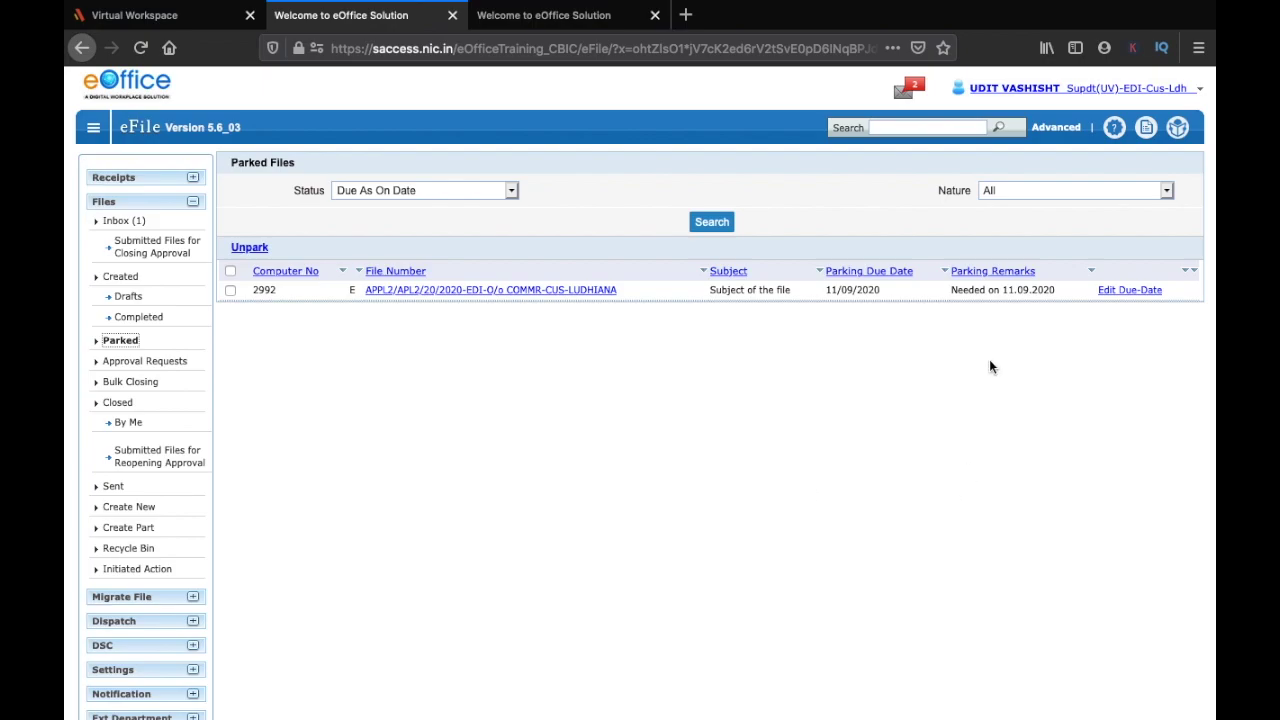
pyautogui.click(478, 191)
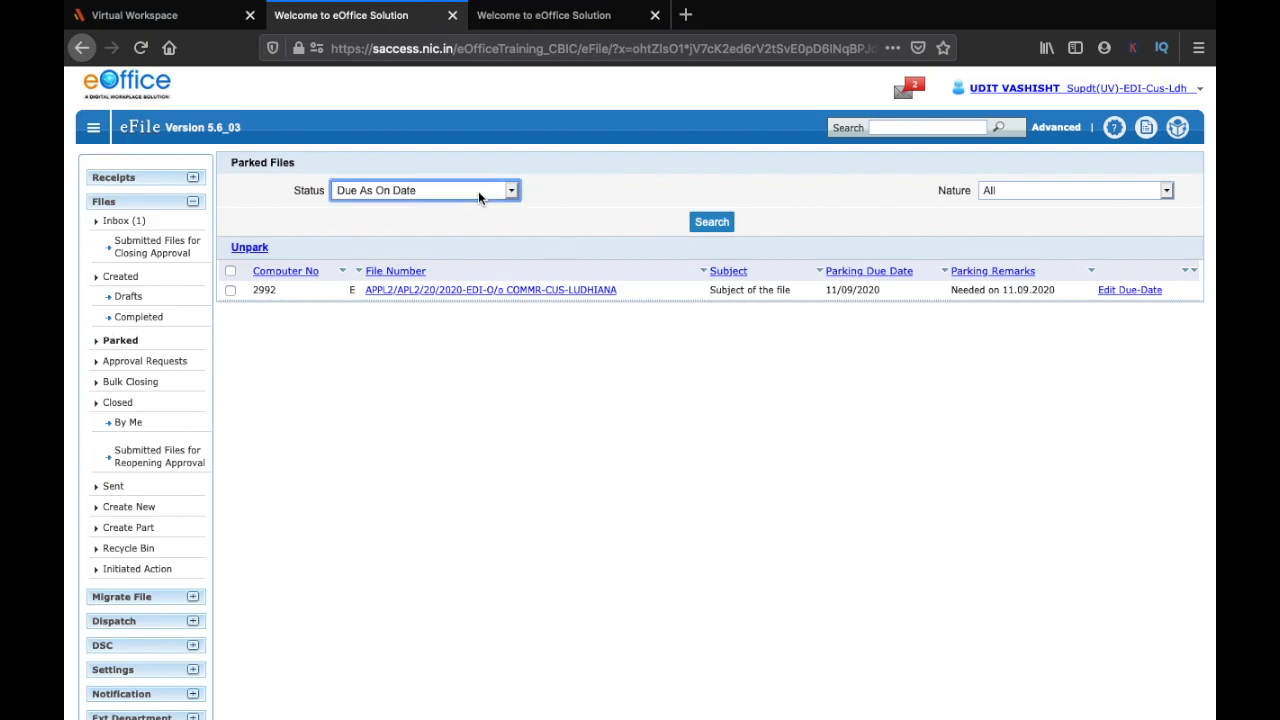
pyautogui.click(459, 121)
pyautogui.click(713, 224)
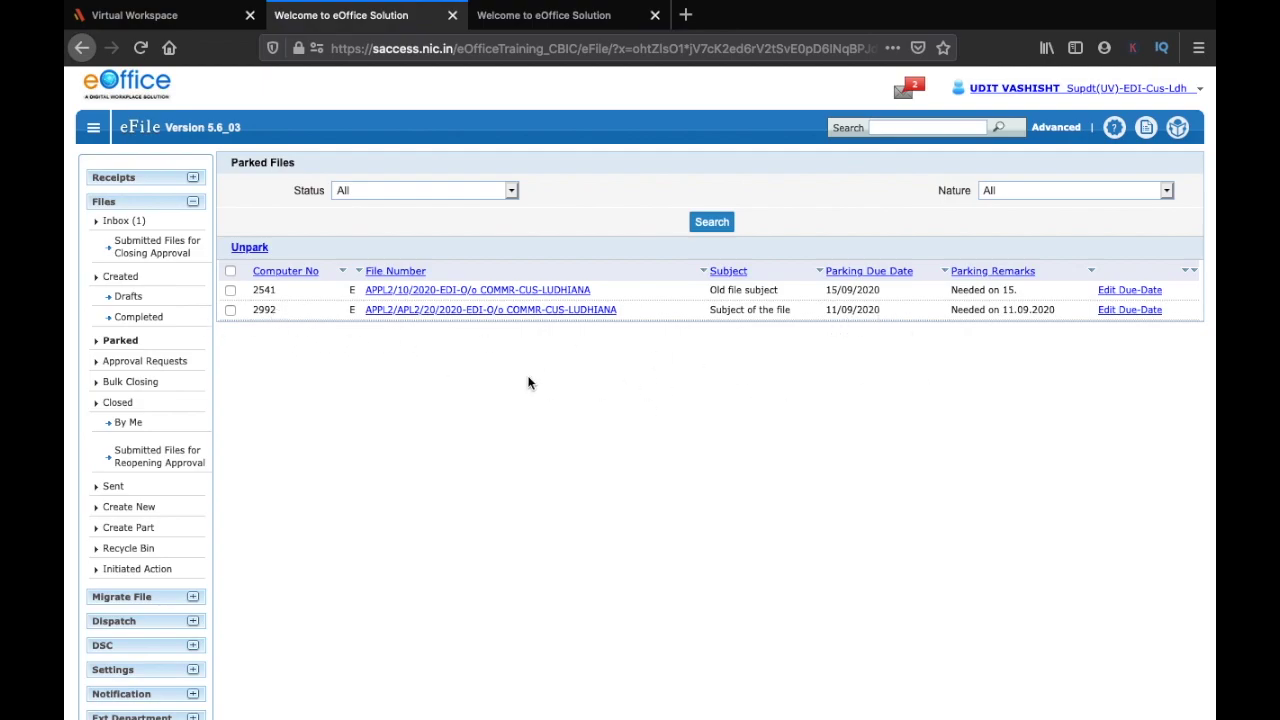
# Step: From the Files Parked - Due As on Date notification, unpark file 2992 with remark 'File needed'
pyautogui.click(907, 95)
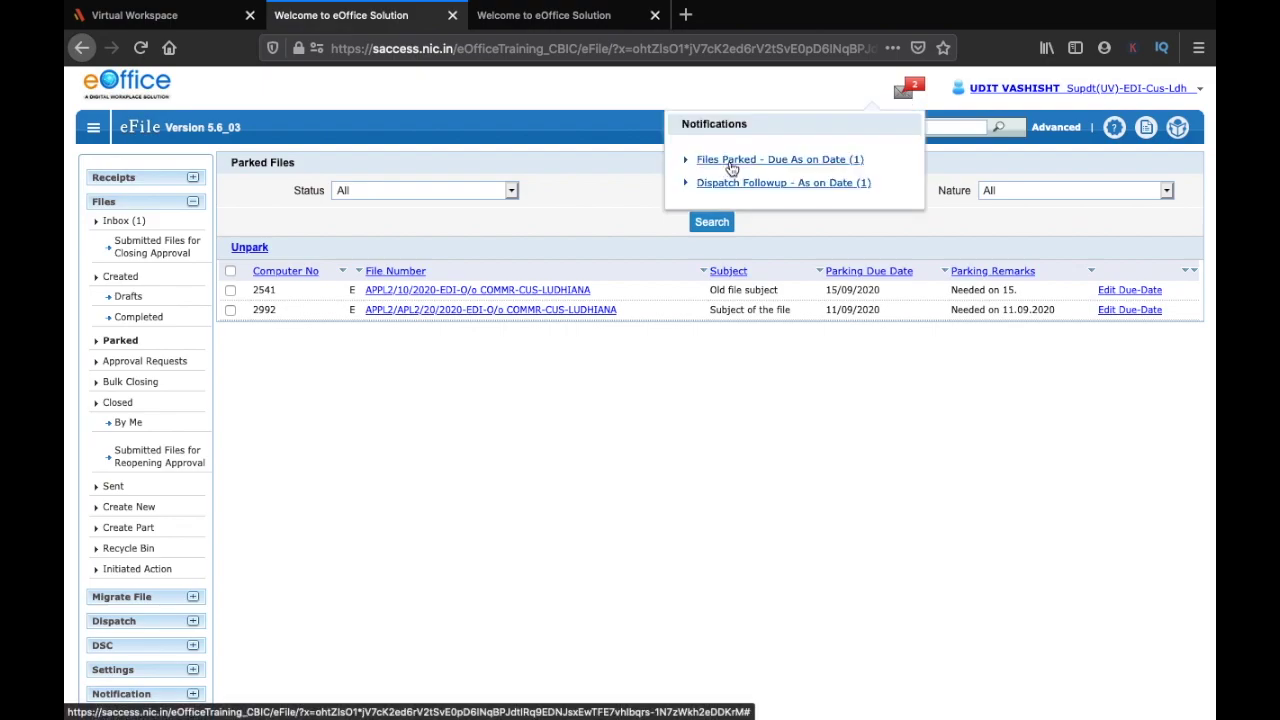
pyautogui.click(779, 160)
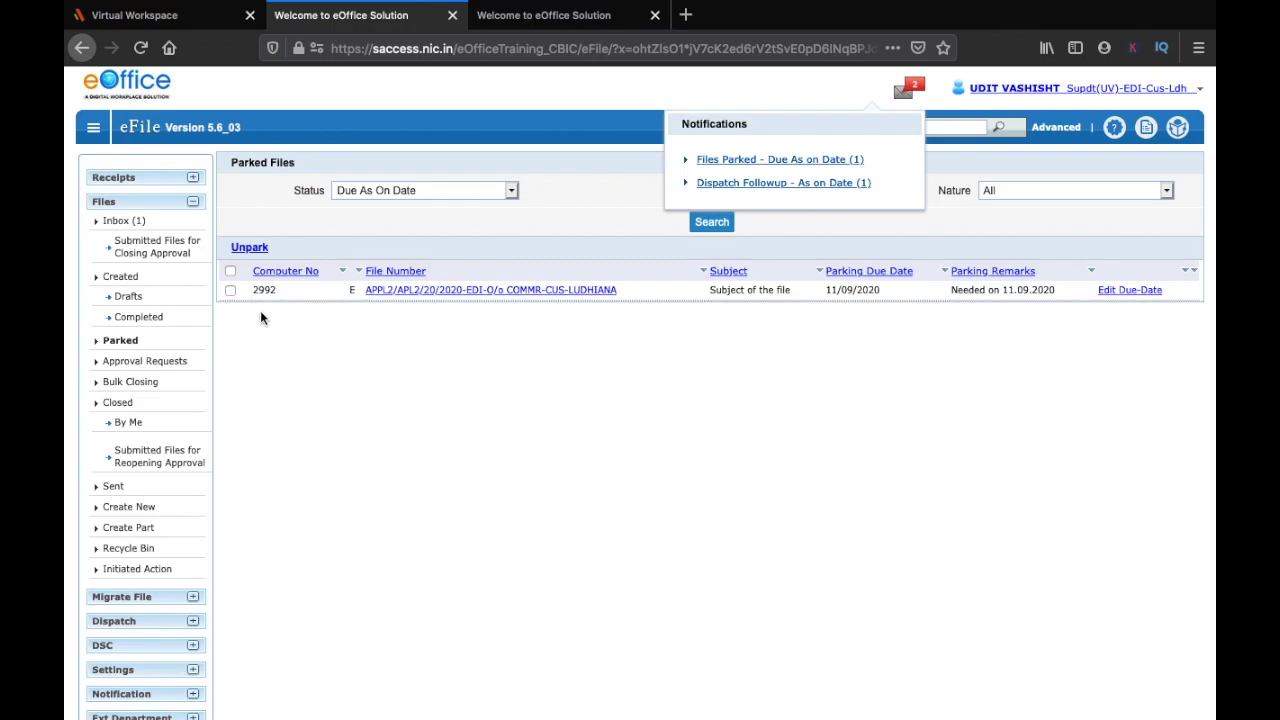
pyautogui.click(231, 288)
pyautogui.click(247, 251)
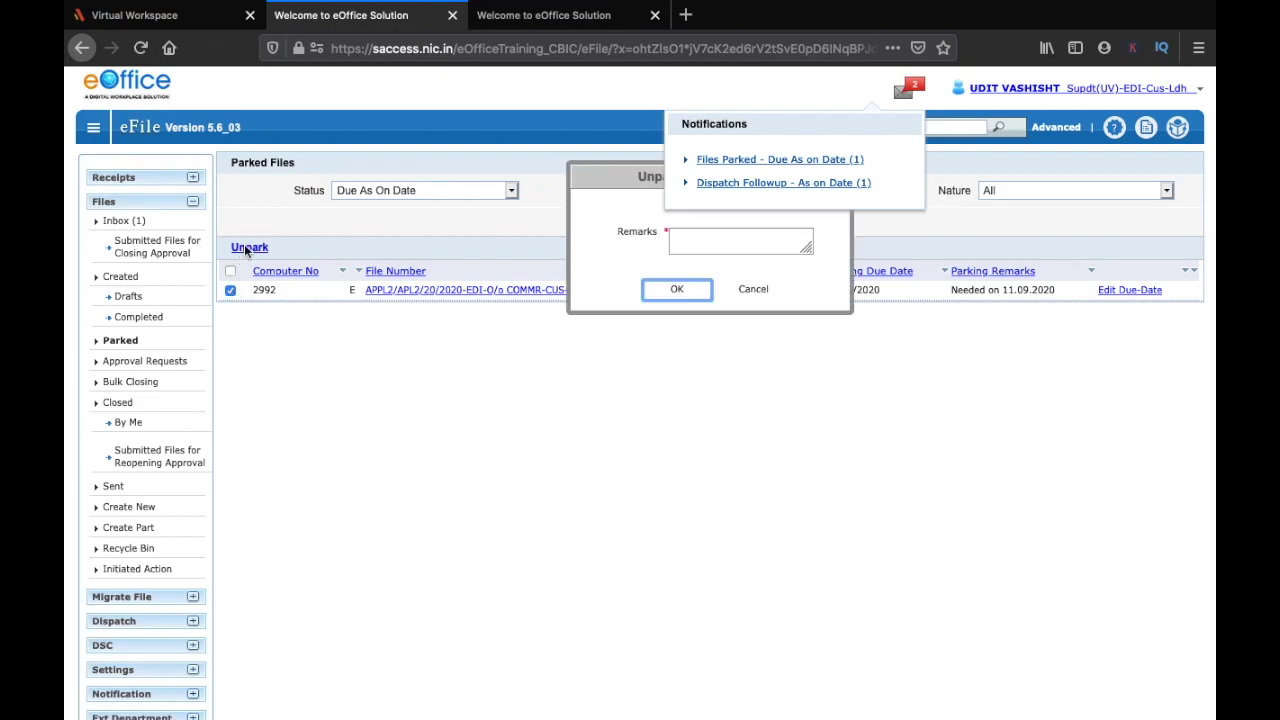
pyautogui.click(729, 243)
pyautogui.write('File needed')
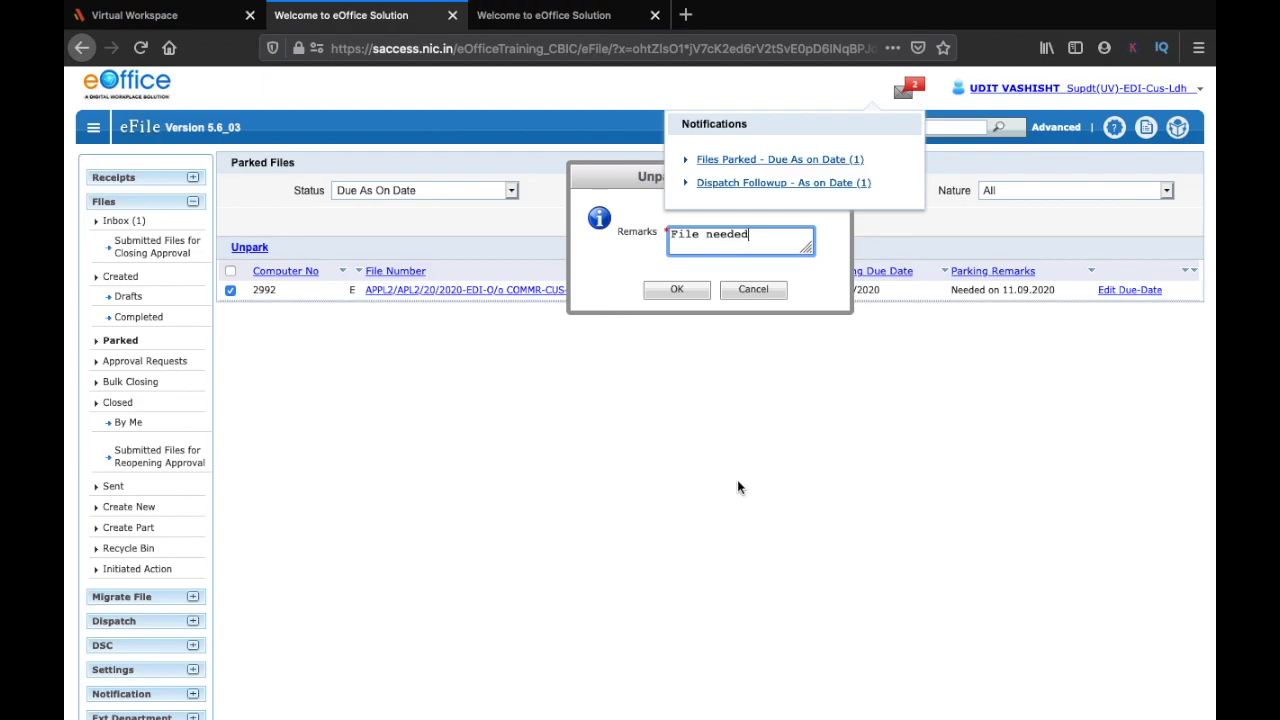
pyautogui.click(681, 294)
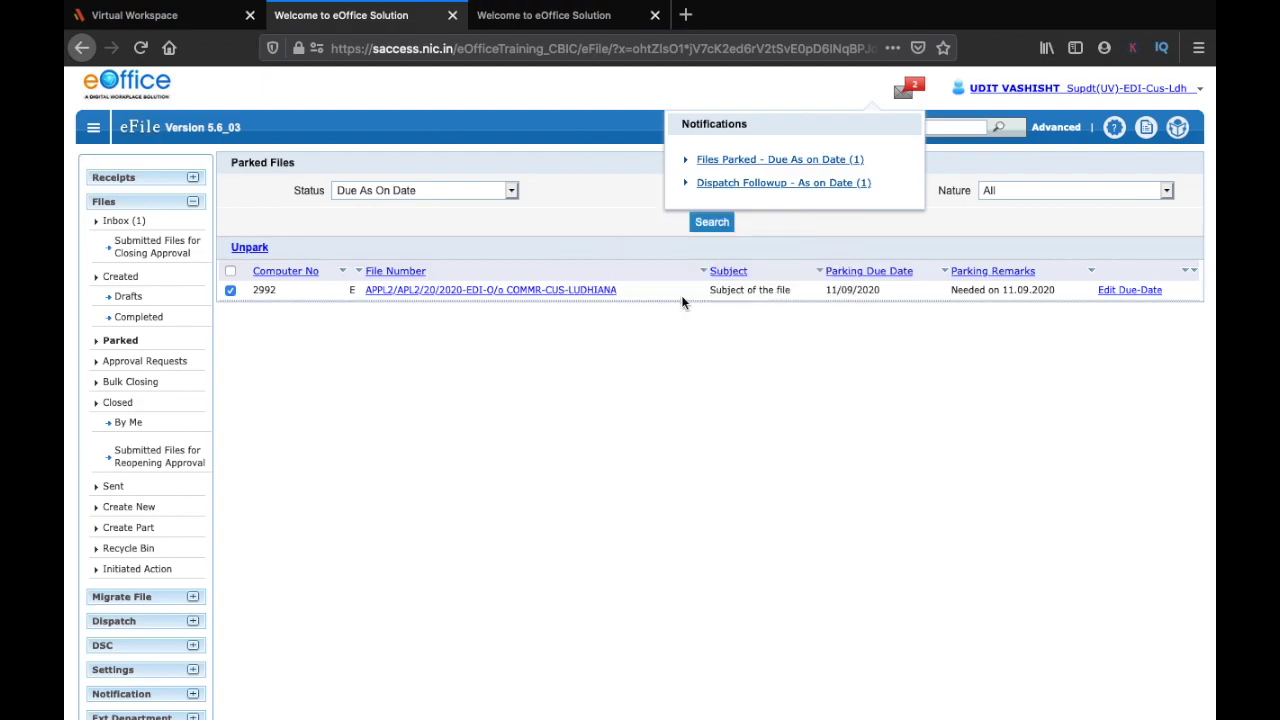
# Step: Search the parked files with Status set to All
pyautogui.click(395, 190)
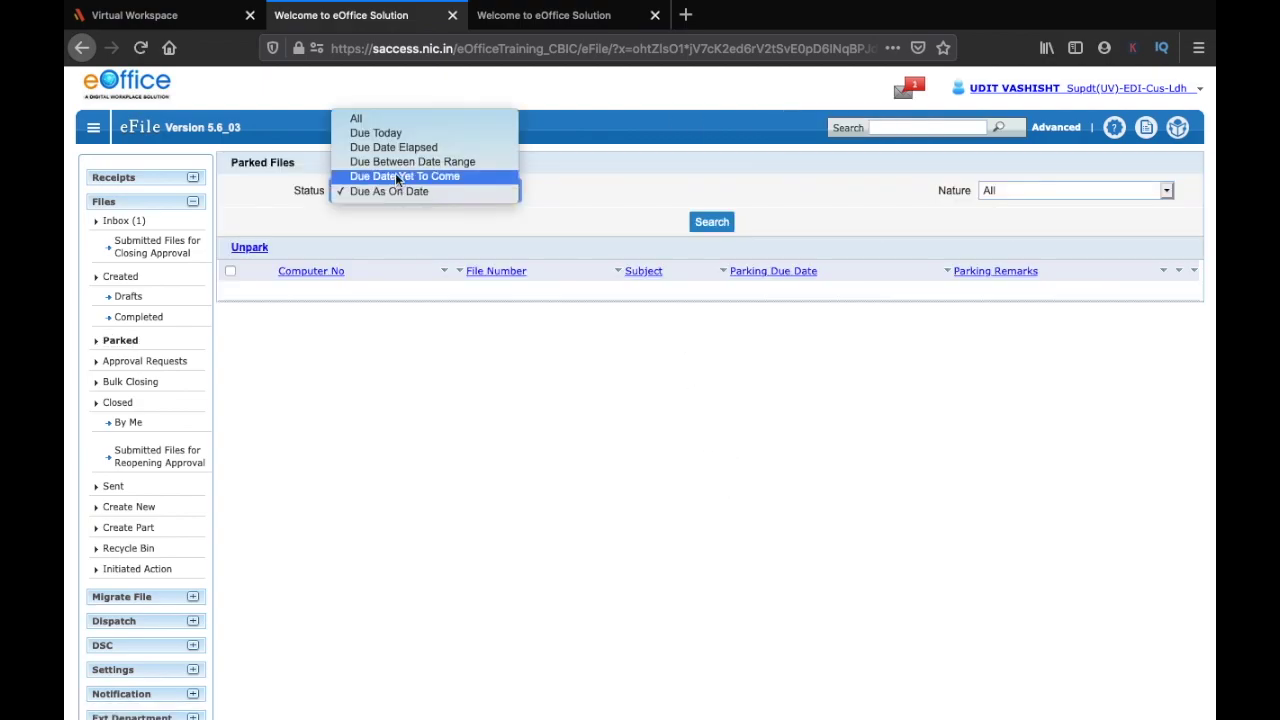
pyautogui.click(400, 119)
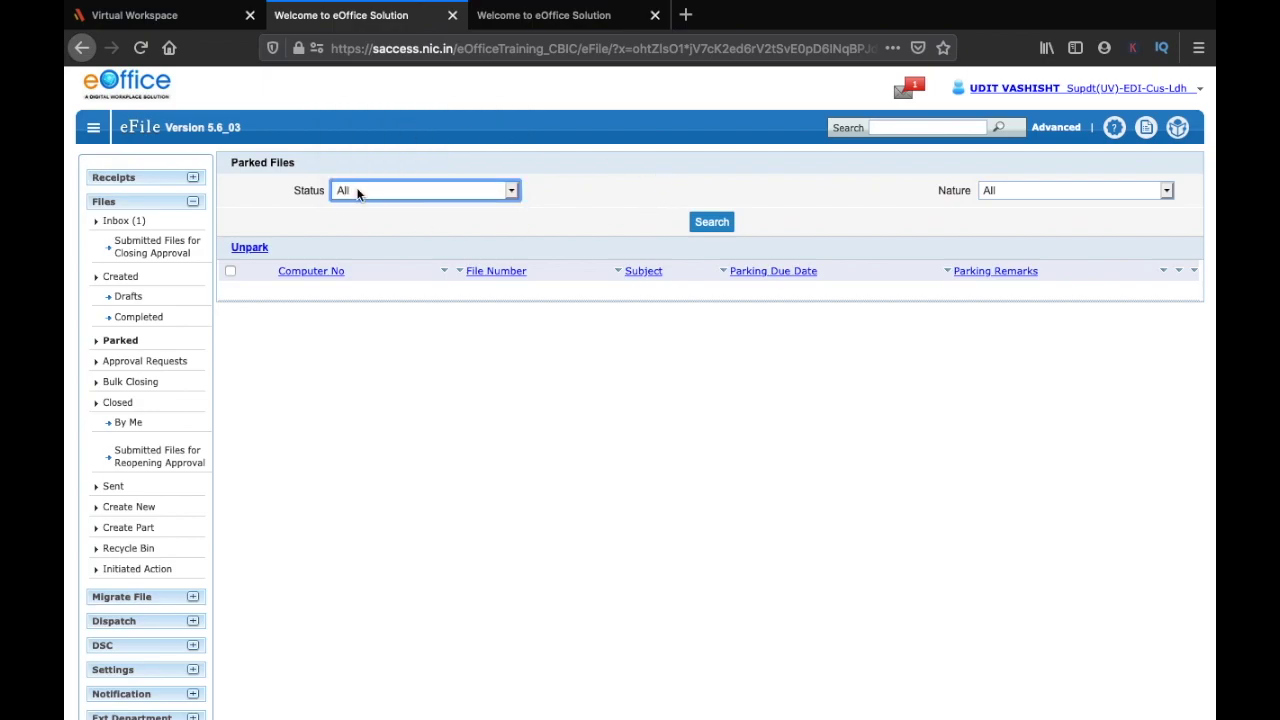
pyautogui.click(710, 222)
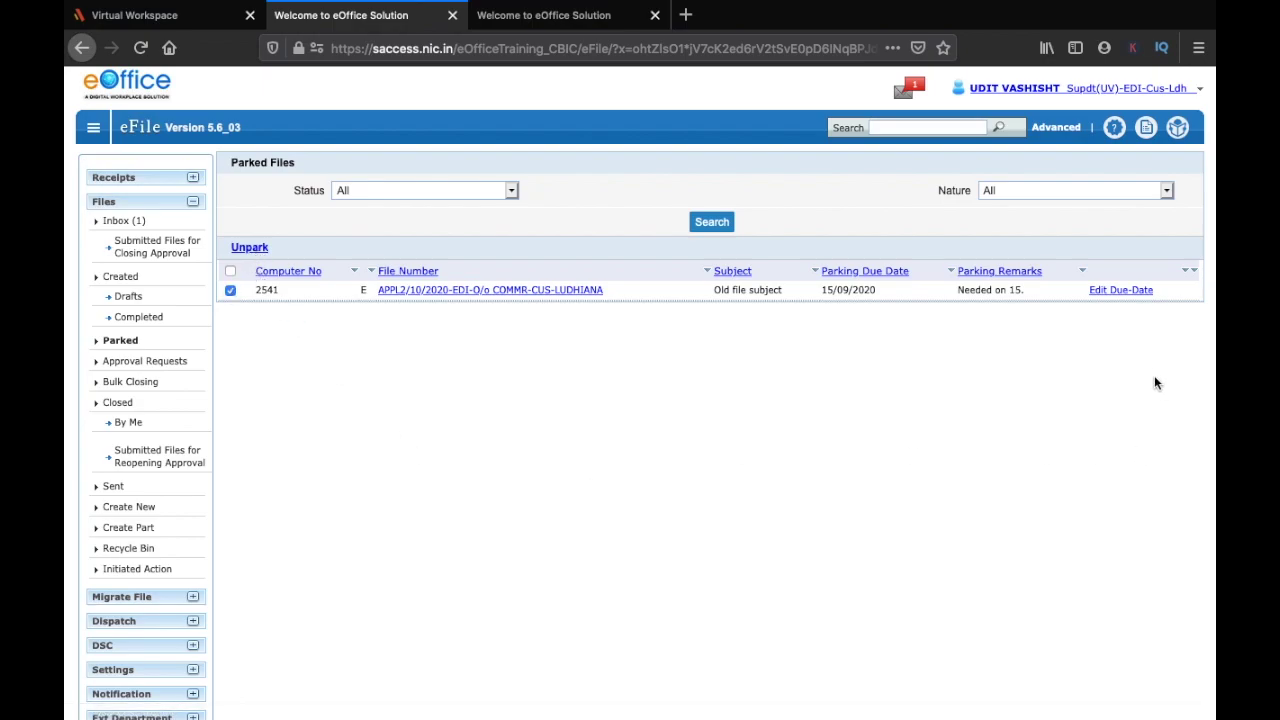
# Step: Change file 2541's parking due date to 23/09/2020
pyautogui.click(1113, 293)
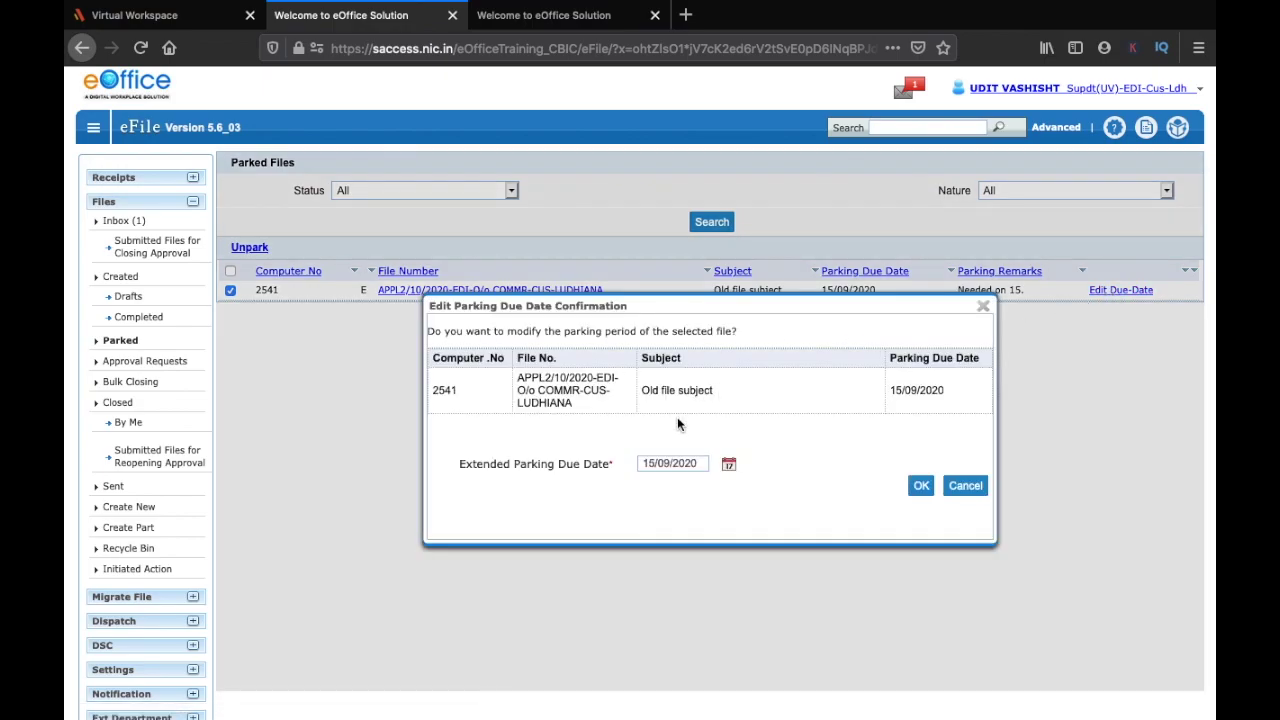
pyautogui.click(728, 464)
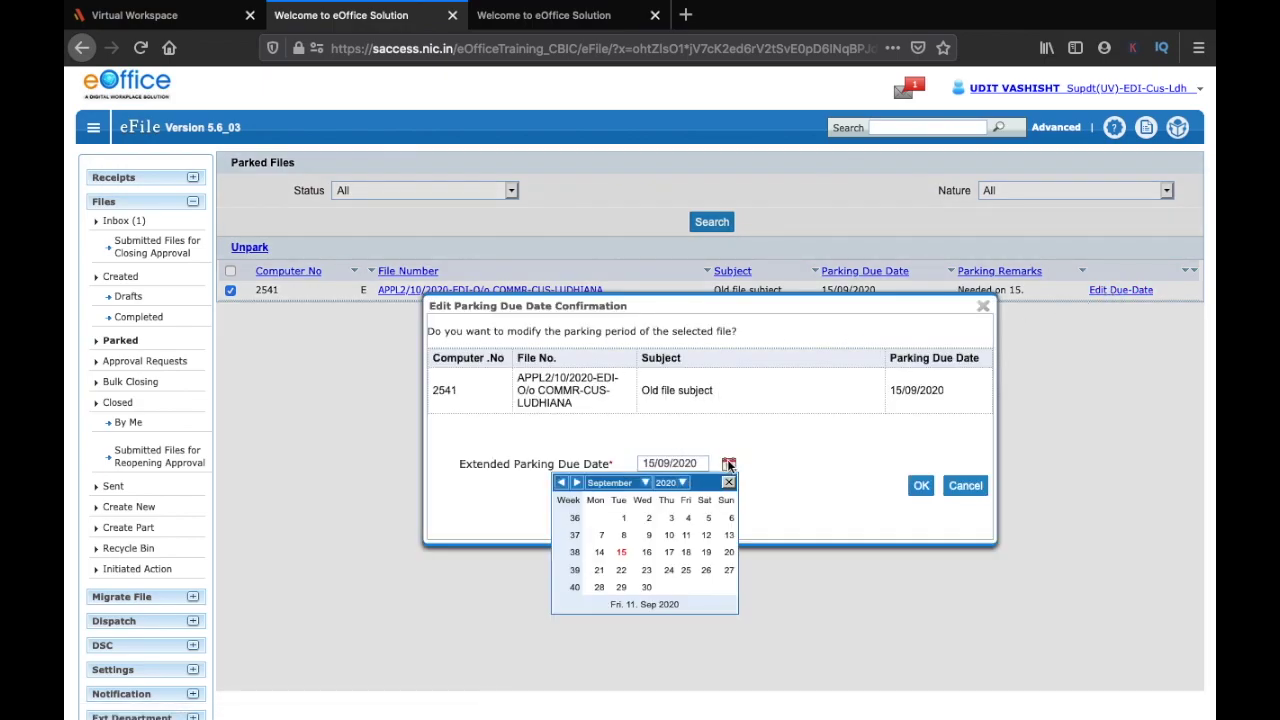
pyautogui.click(646, 570)
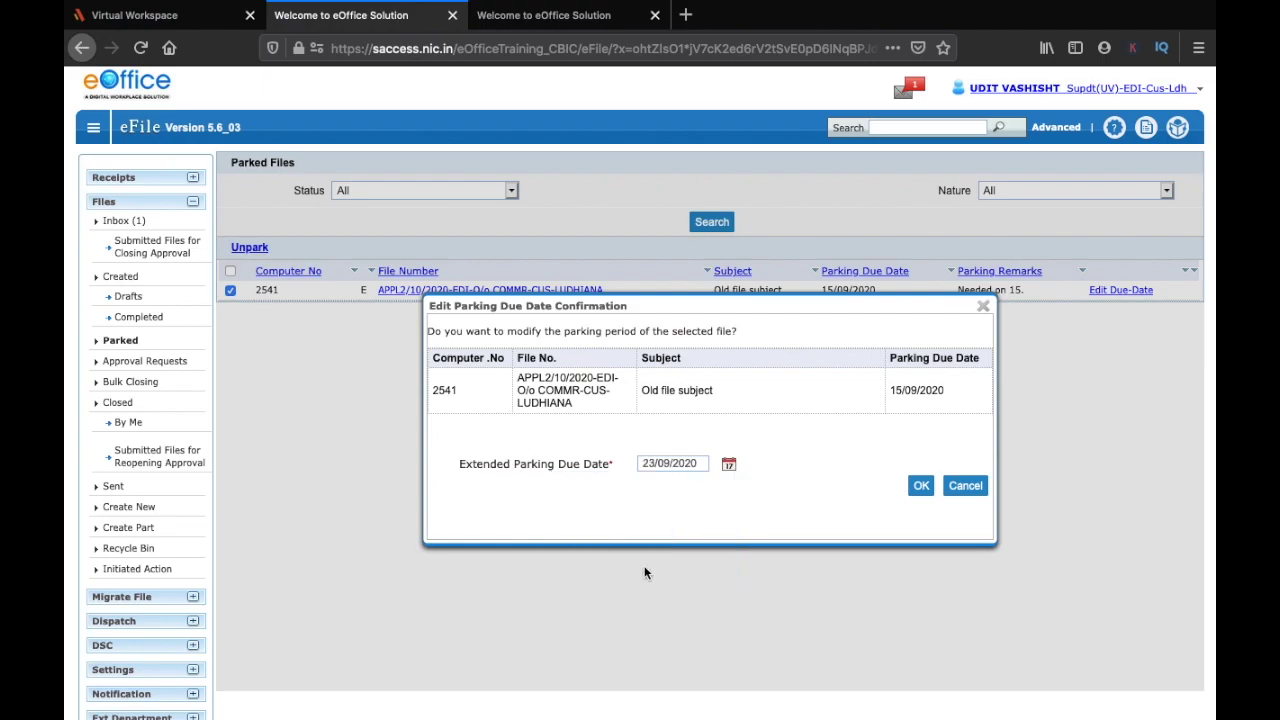
pyautogui.click(921, 487)
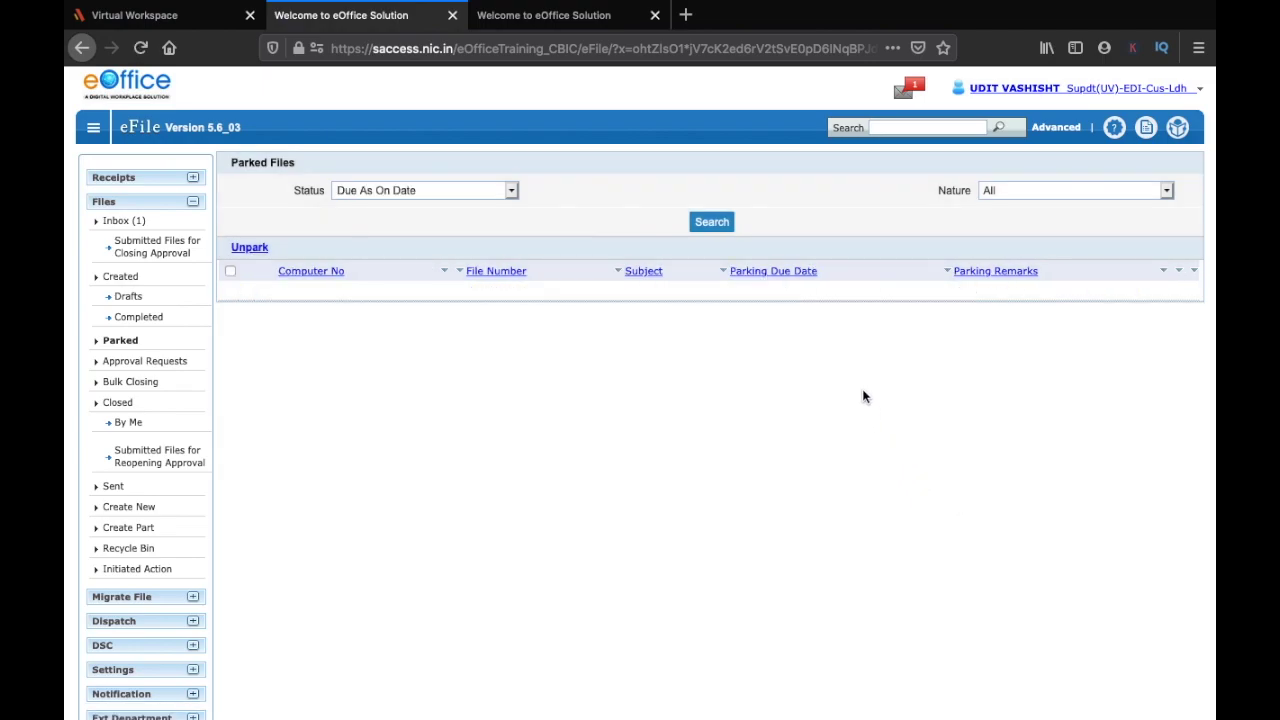
pyautogui.click(434, 190)
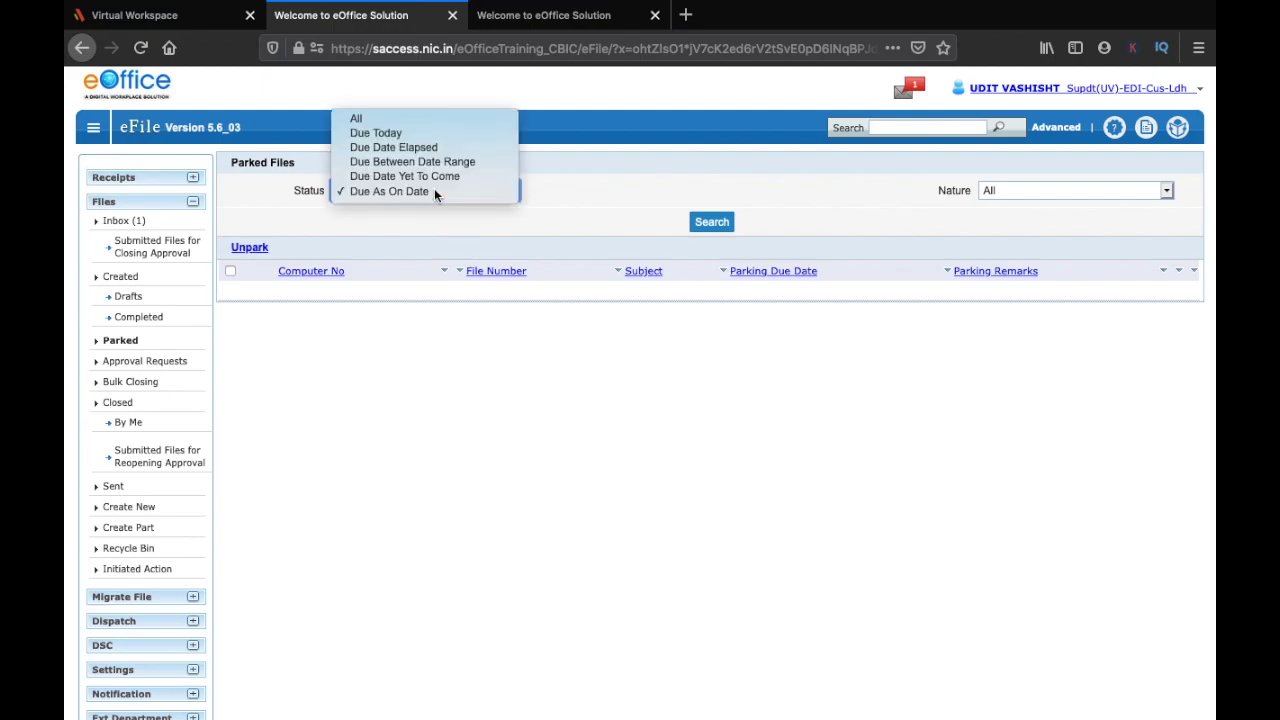
# Step: Search parked files of all statuses and look up file 2541
pyautogui.click(420, 121)
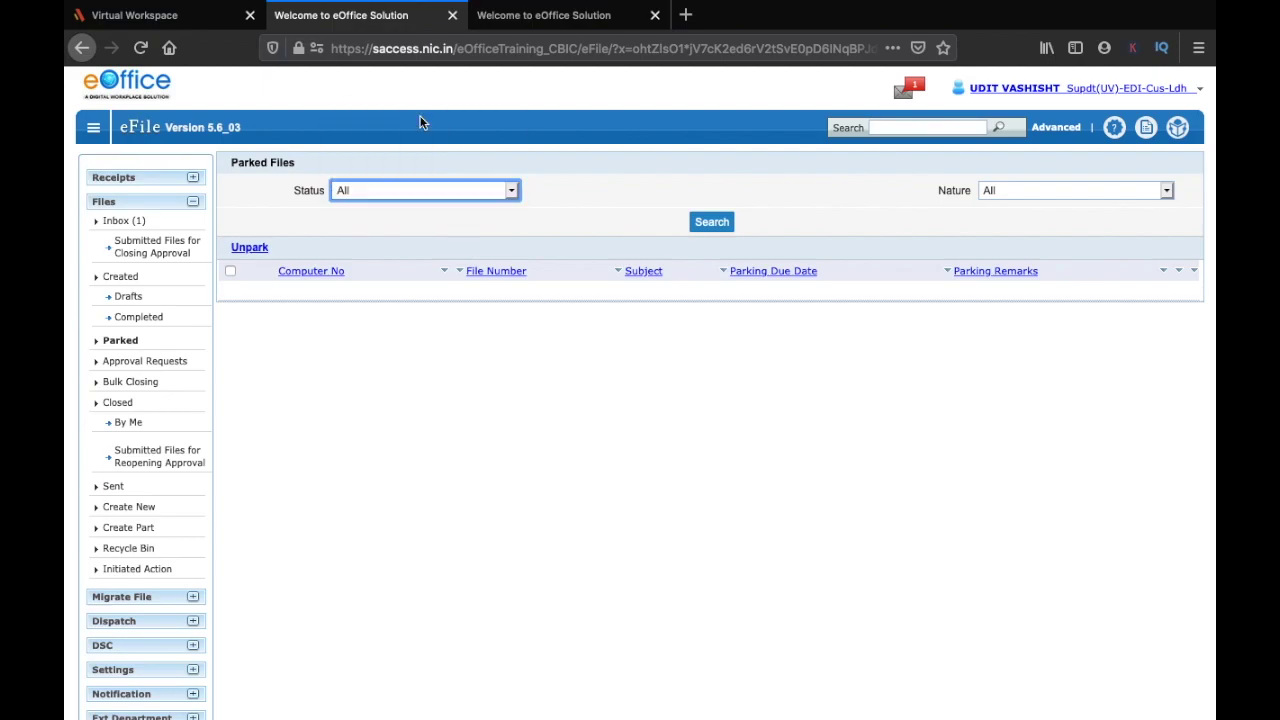
pyautogui.click(702, 222)
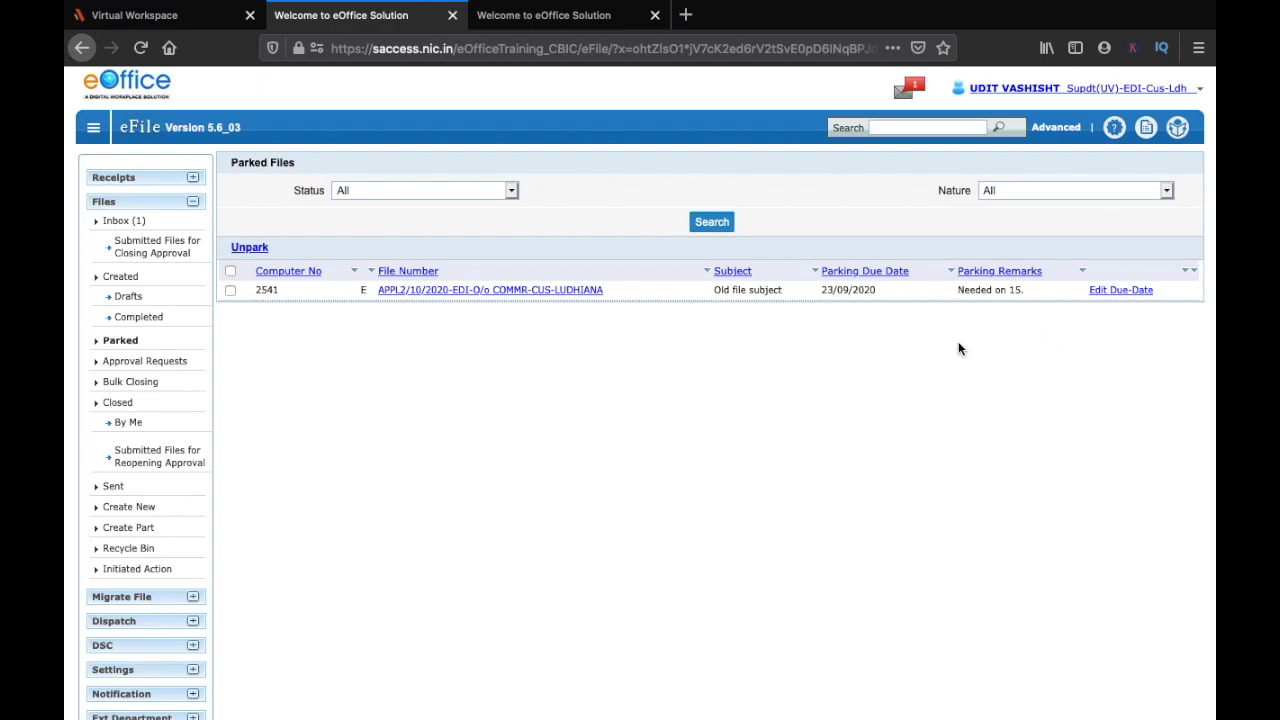
pyautogui.click(857, 298)
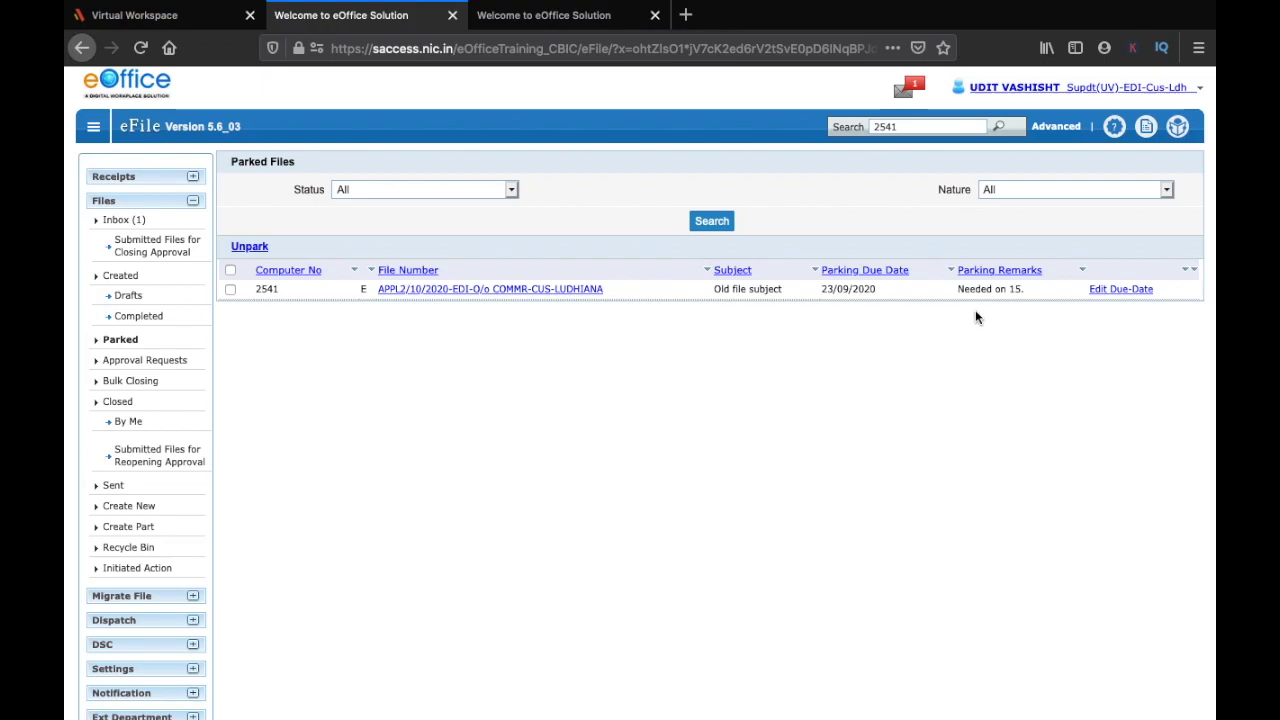
# Step: Unpark file 2541 with remark 'Ufile needed', then check the Inbox and return to Parked
pyautogui.click(231, 289)
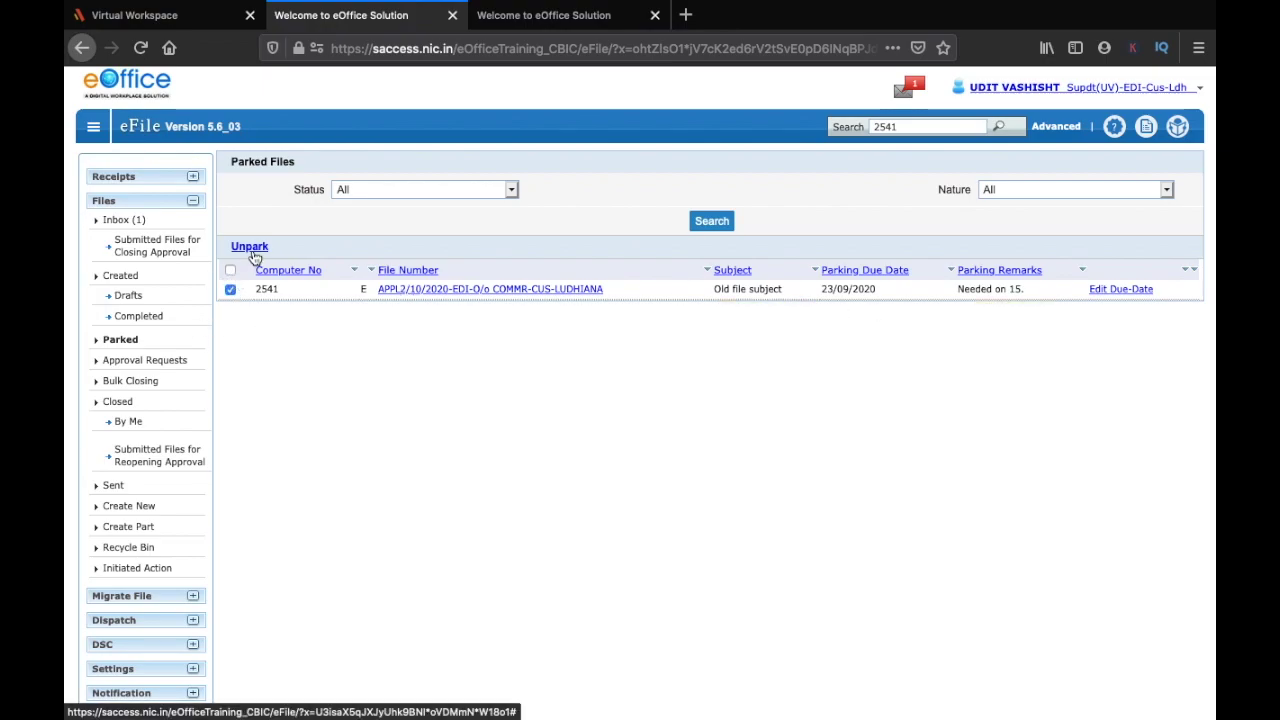
pyautogui.click(250, 247)
pyautogui.click(706, 247)
pyautogui.write('U')
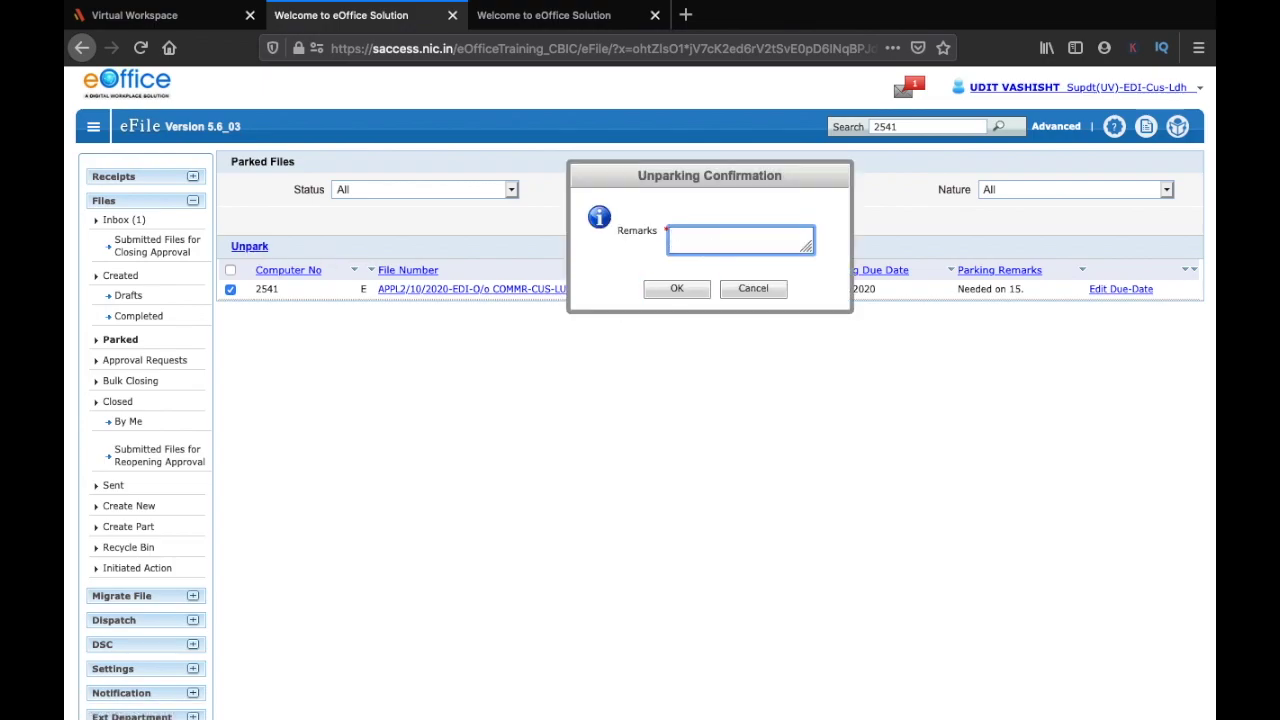
pyautogui.write('file needed')
pyautogui.click(680, 292)
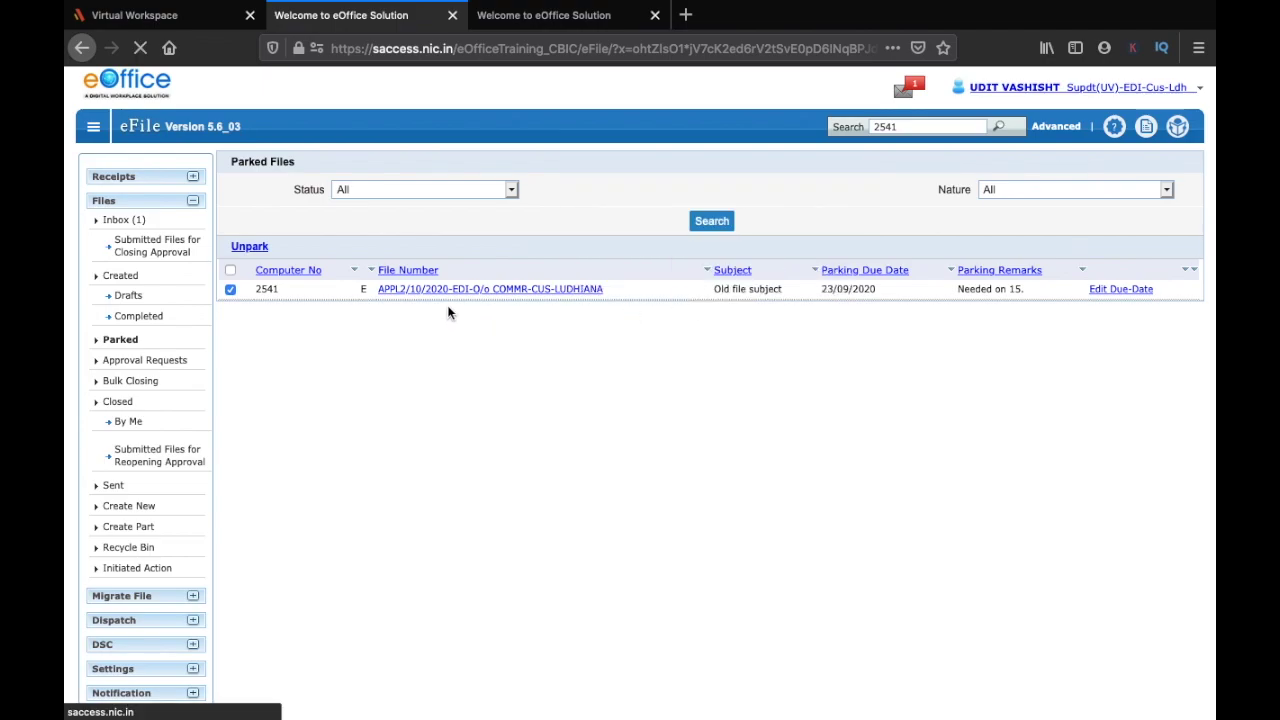
pyautogui.click(122, 220)
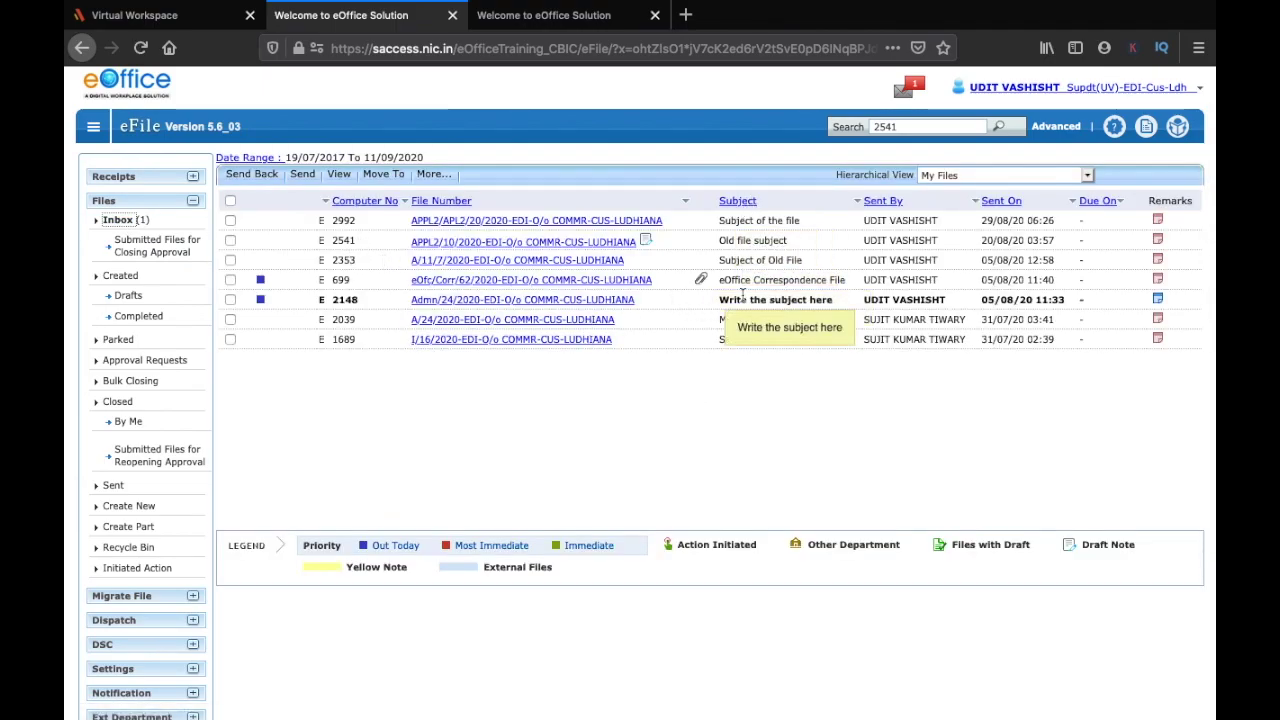
pyautogui.click(120, 339)
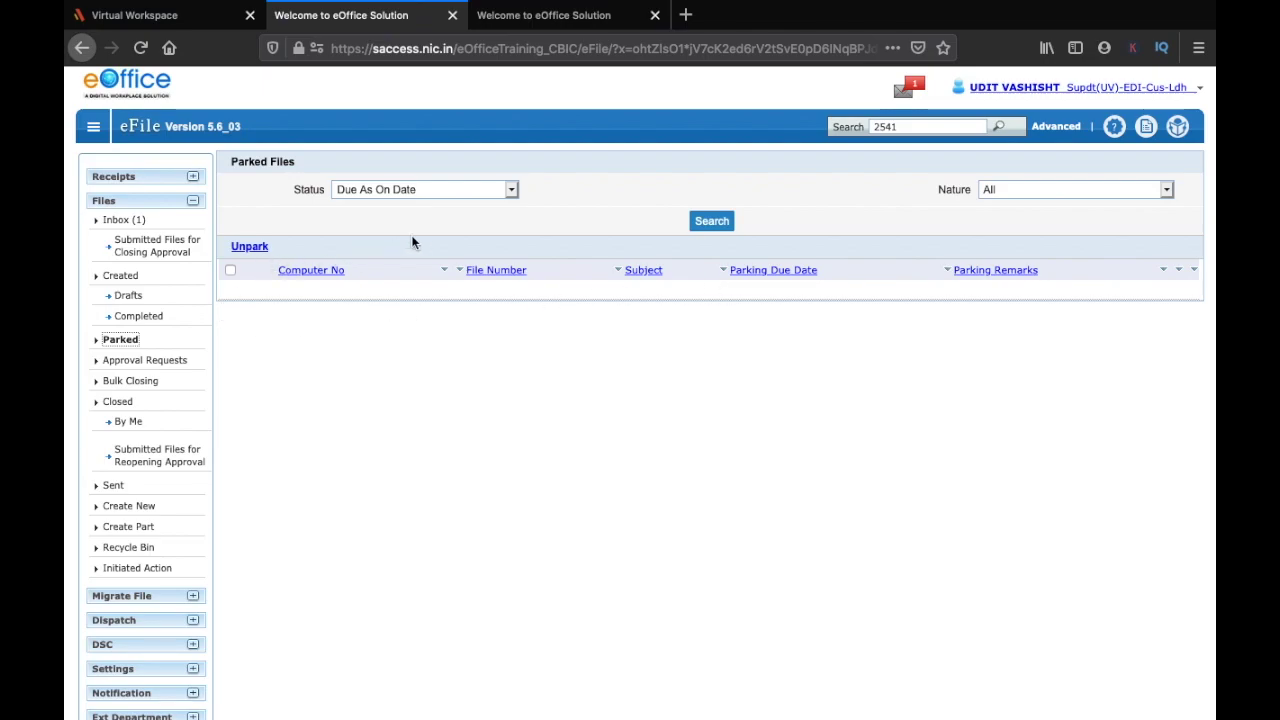
# Step: View the Park File History of inbox file 2992, then close the dialog
pyautogui.click(116, 221)
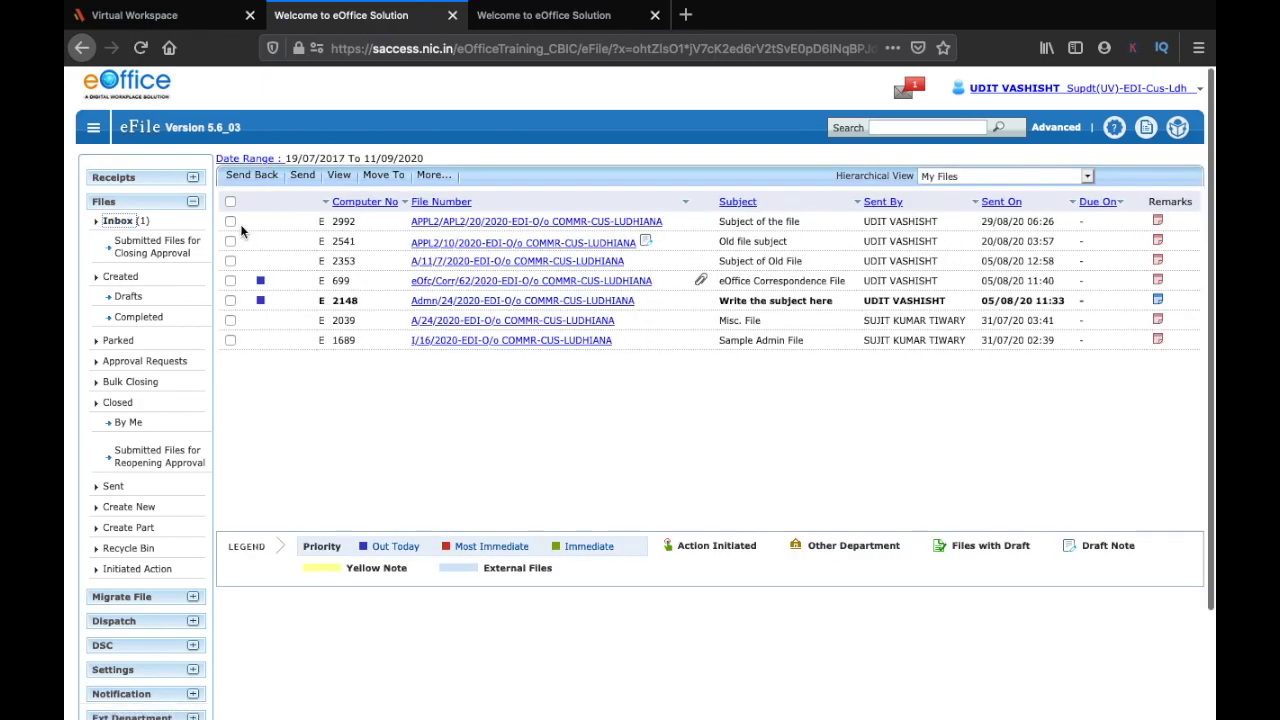
pyautogui.click(230, 221)
pyautogui.click(433, 175)
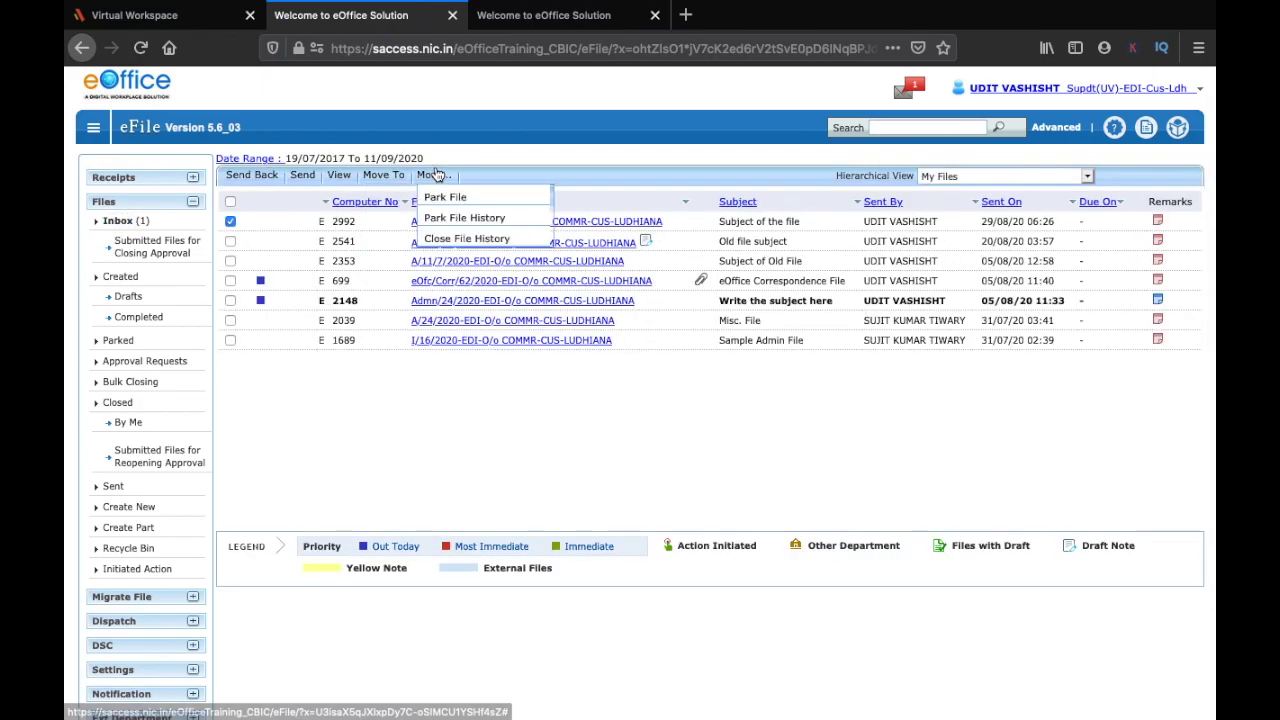
pyautogui.click(462, 218)
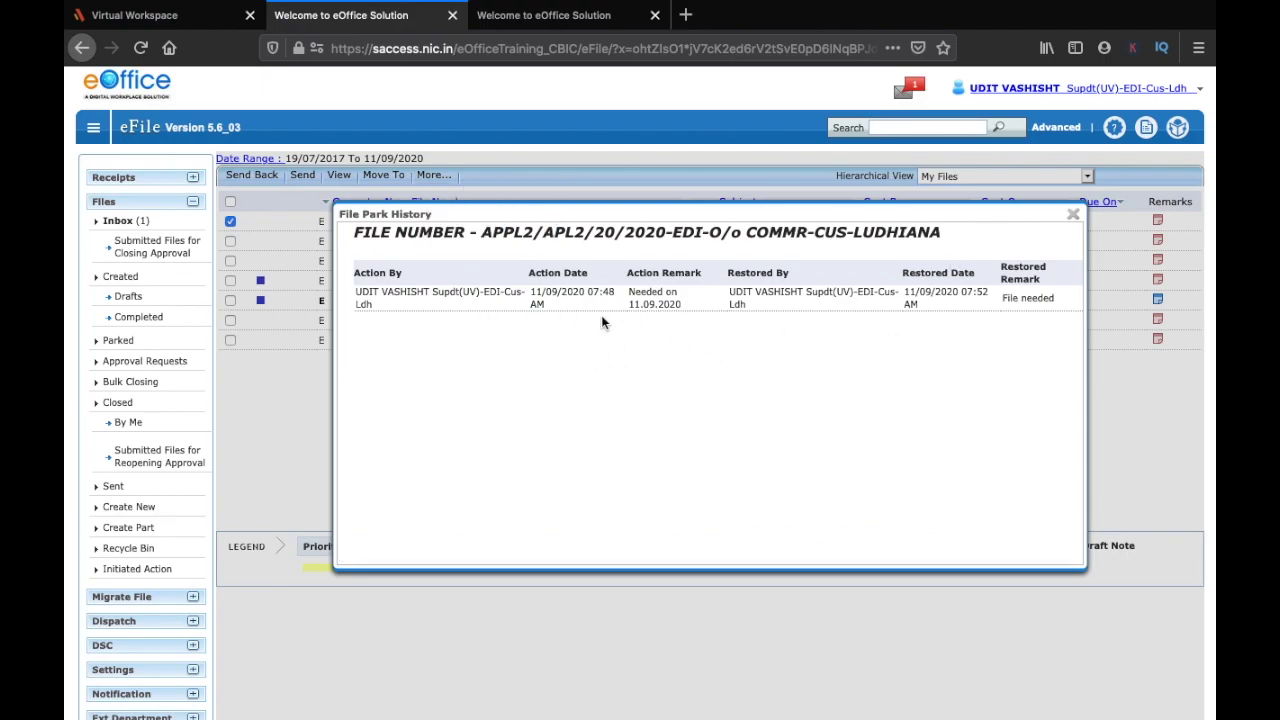
pyautogui.click(1073, 215)
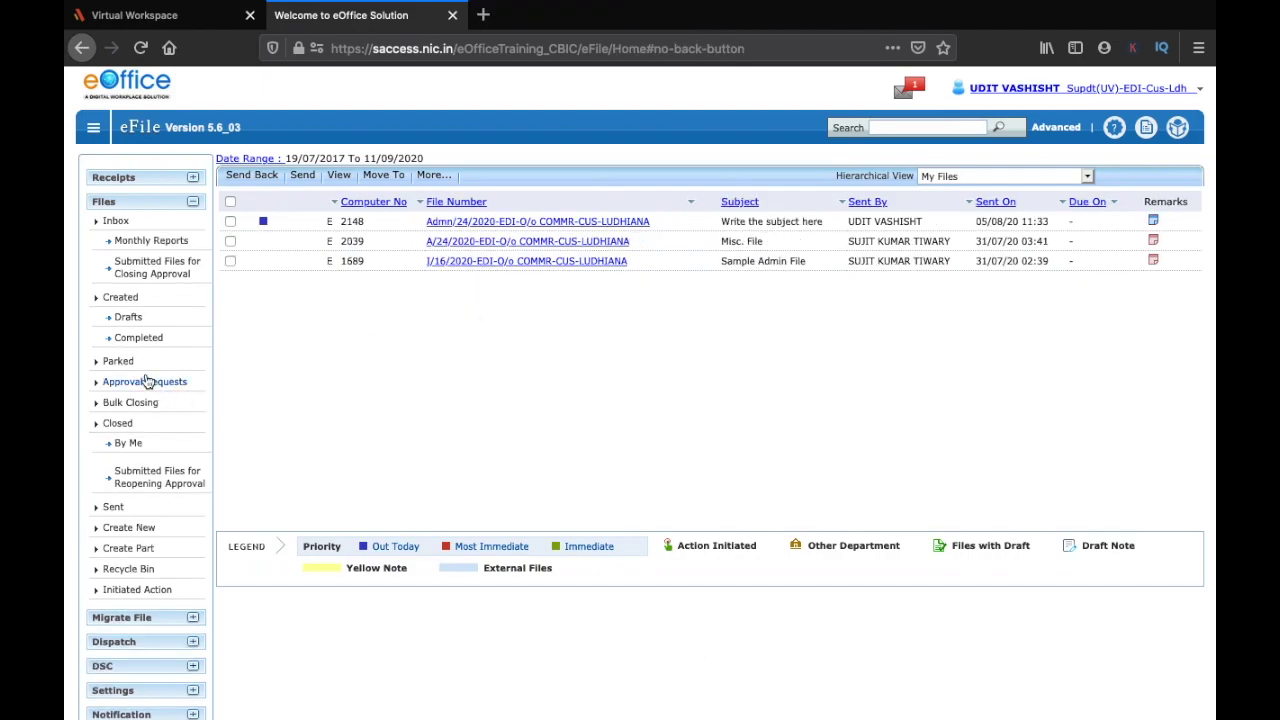
# Step: Search parked files with Status All, spotting 699 due 17/09/2020, then go back to Inbox
pyautogui.click(119, 362)
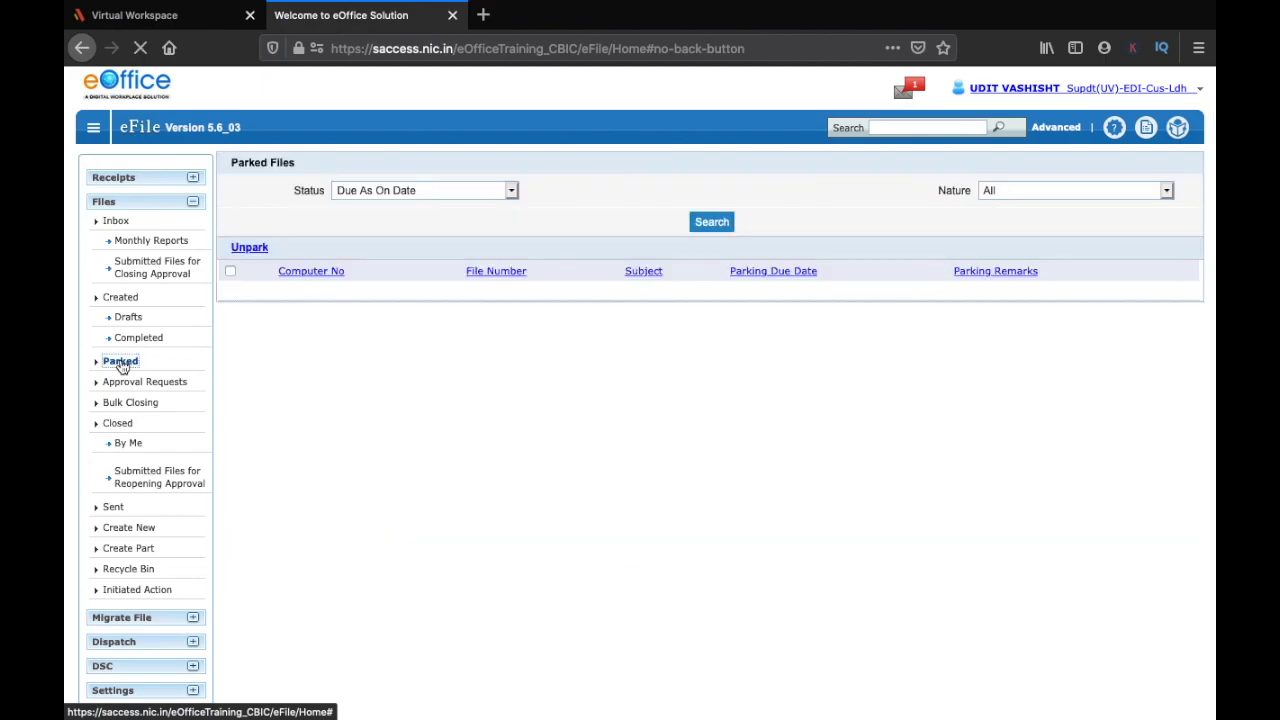
pyautogui.click(382, 192)
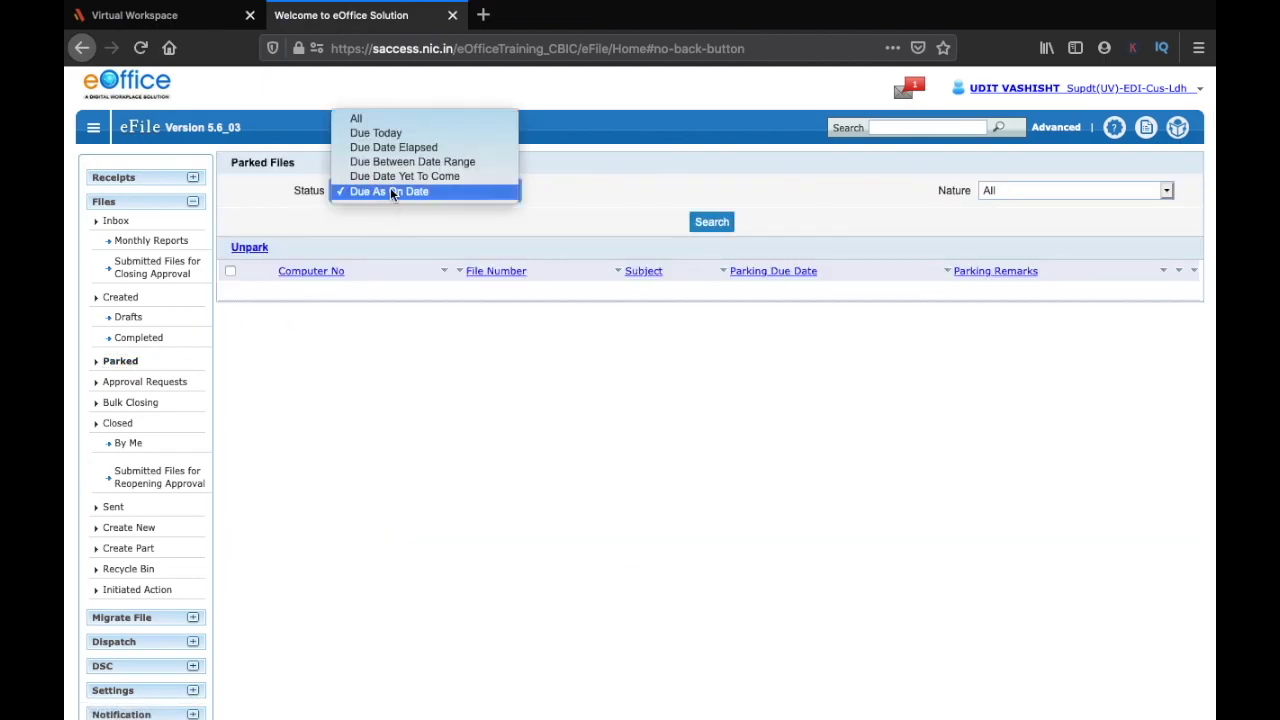
pyautogui.click(395, 118)
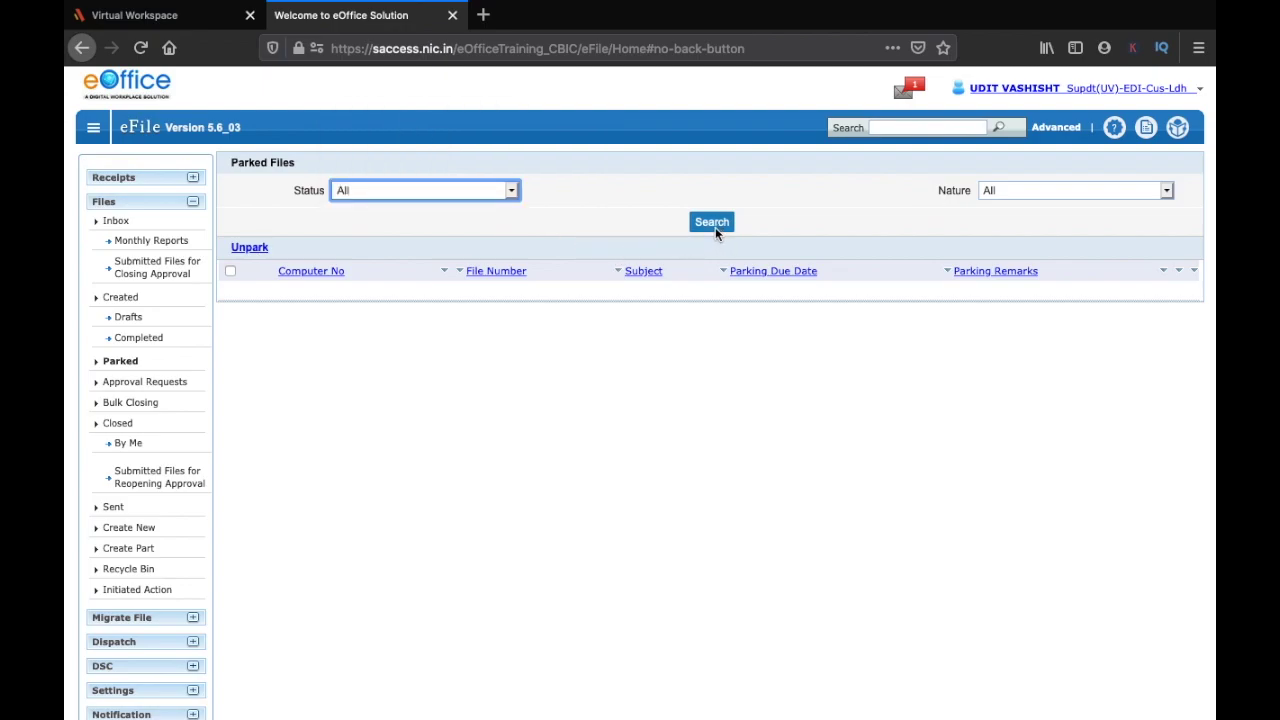
pyautogui.click(713, 223)
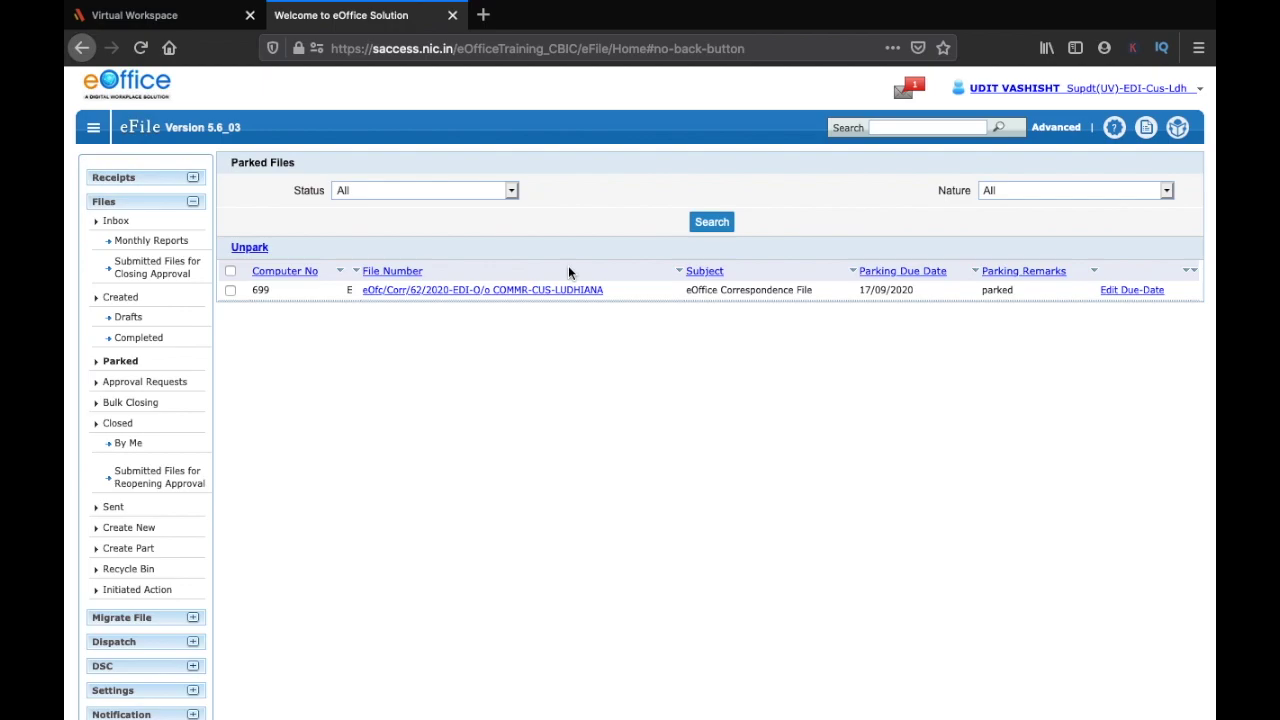
pyautogui.click(115, 222)
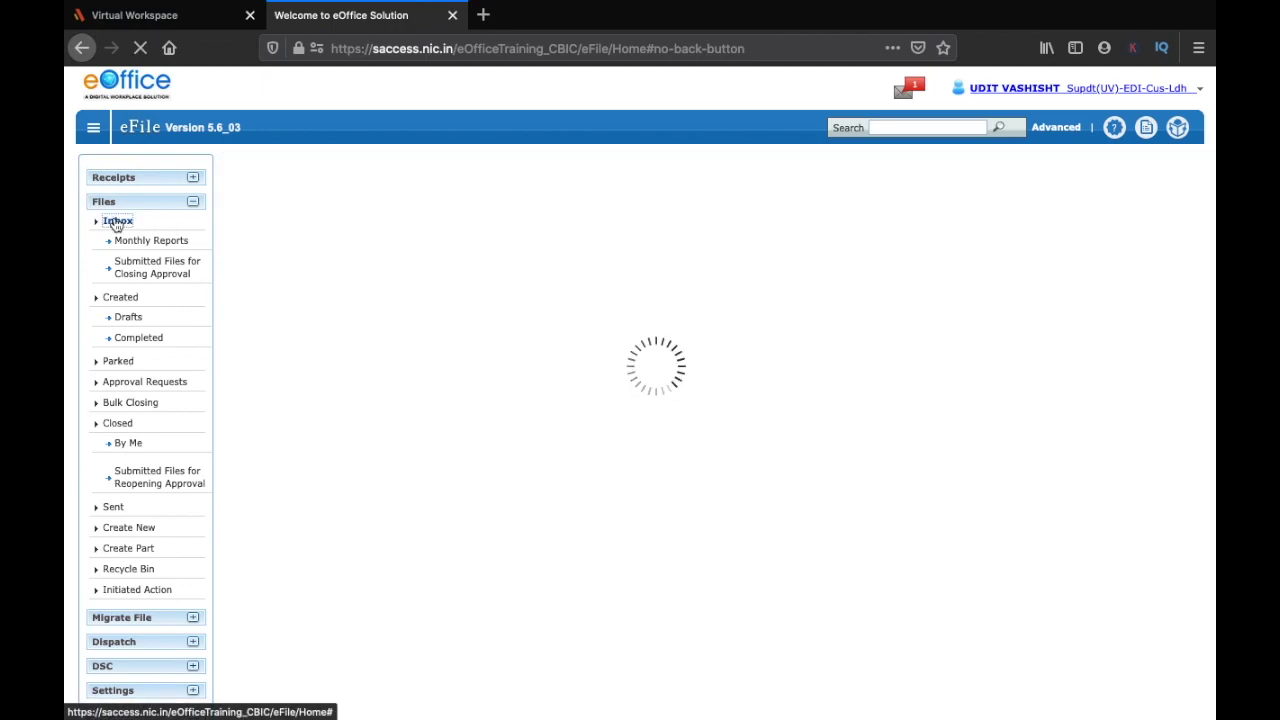
# Step: Quick-search for file 699, which returns nothing, then bring up the Advanced search form
pyautogui.click(908, 127)
pyautogui.write('699')
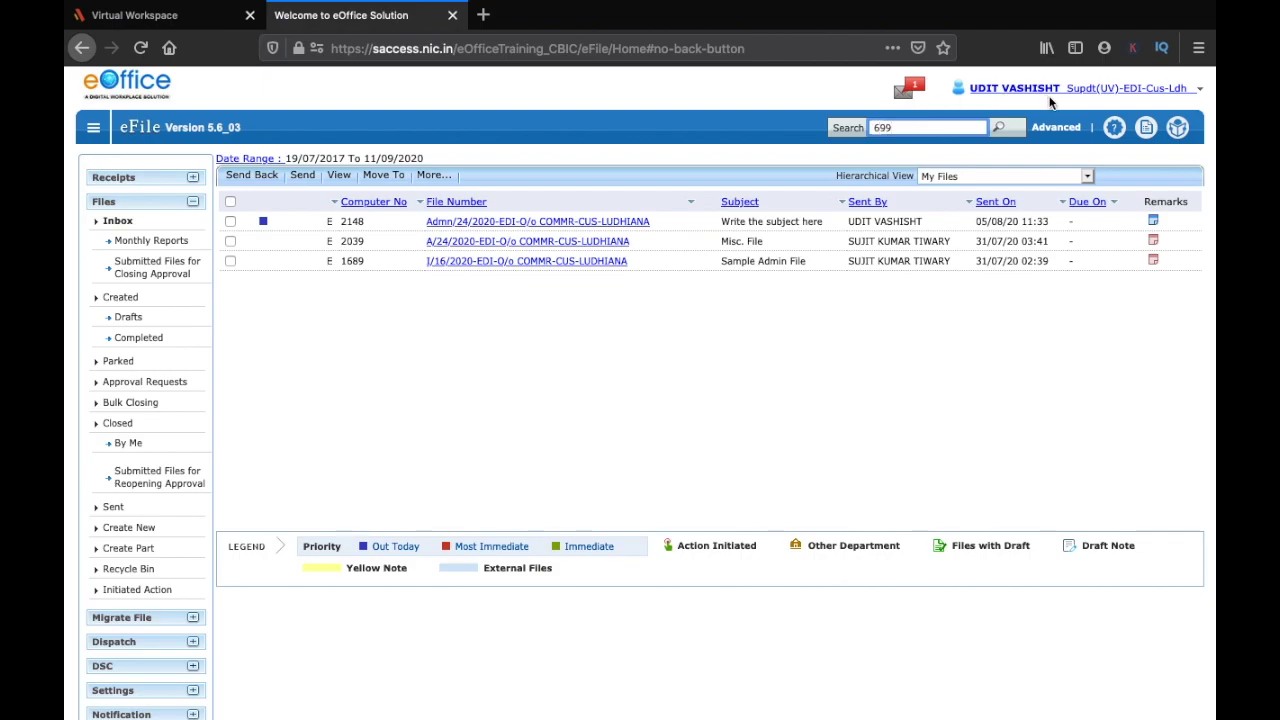
pyautogui.click(1000, 129)
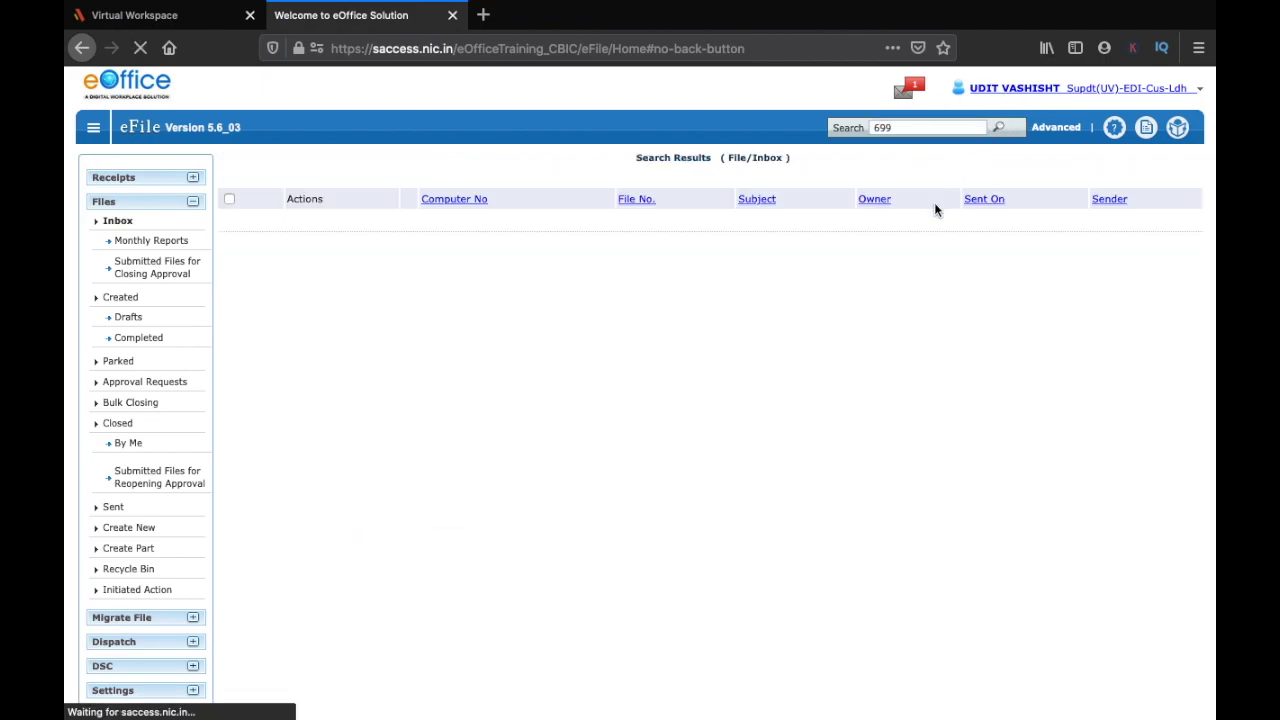
pyautogui.click(1060, 129)
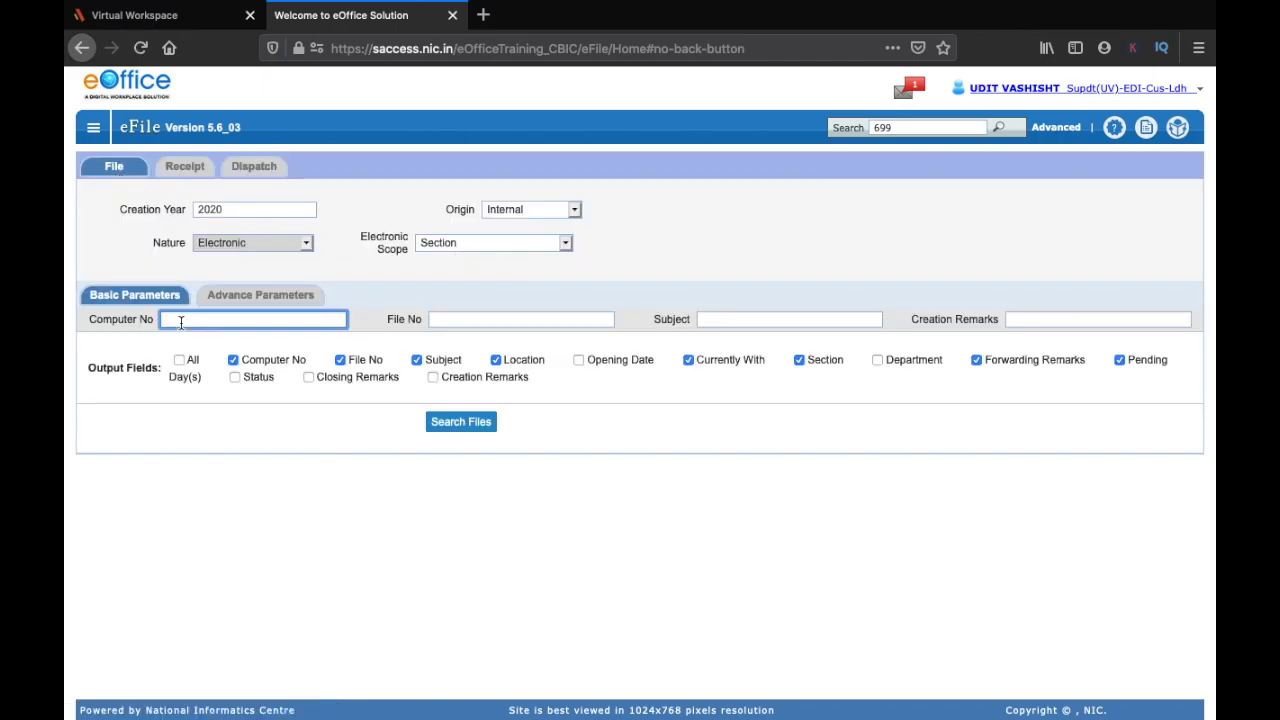
# Step: Search Computer No 699 in Advanced search and make it active with remark 'File needed'
pyautogui.write('699')
pyautogui.click(445, 422)
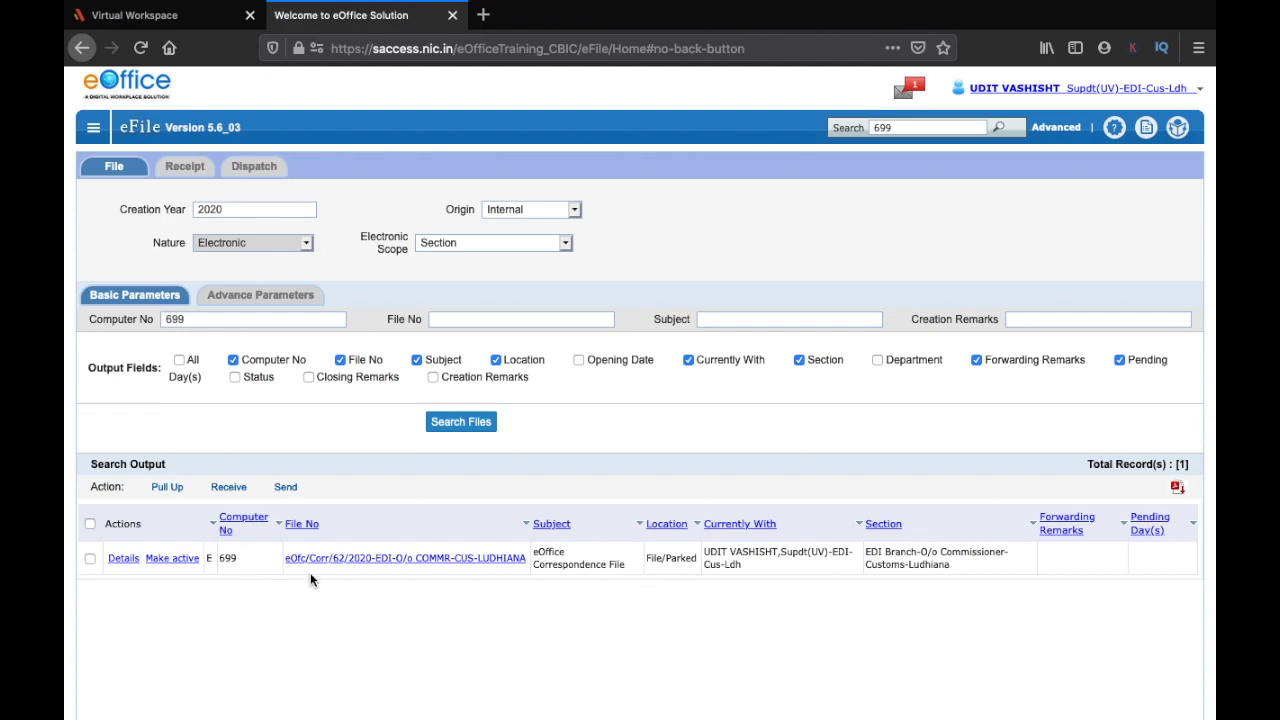
pyautogui.click(180, 560)
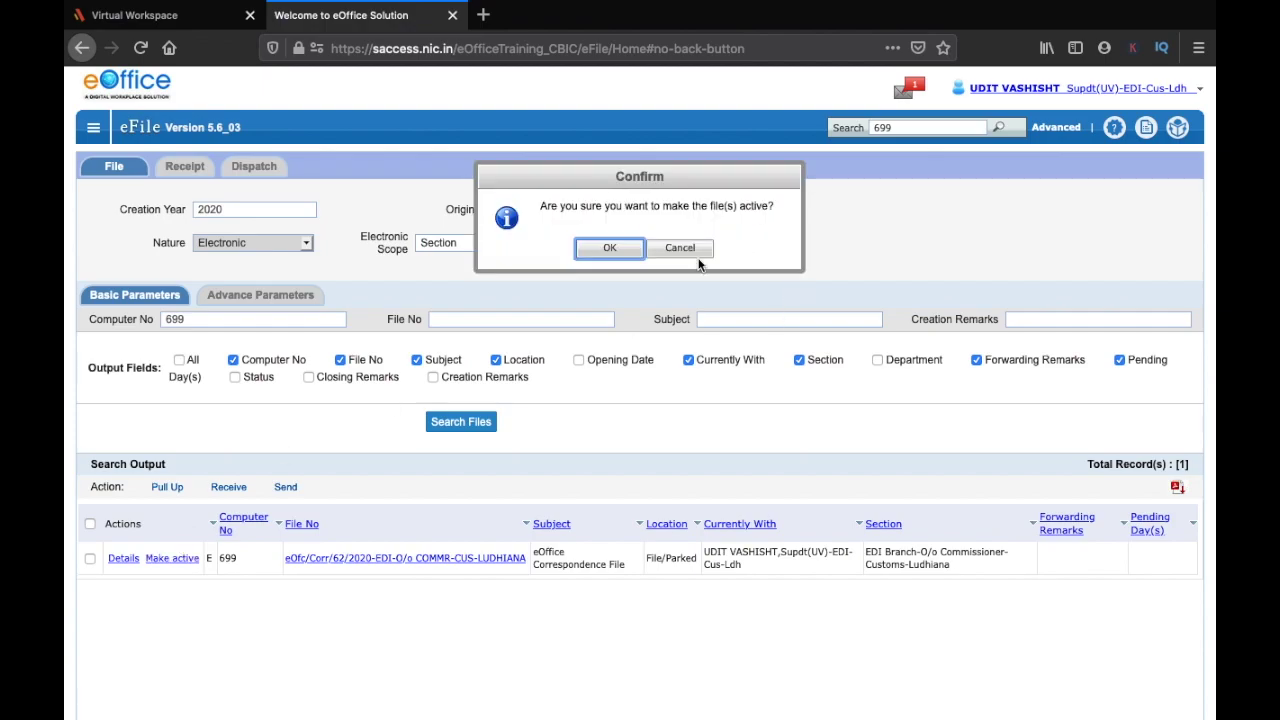
pyautogui.click(611, 250)
pyautogui.click(622, 246)
pyautogui.write('File n')
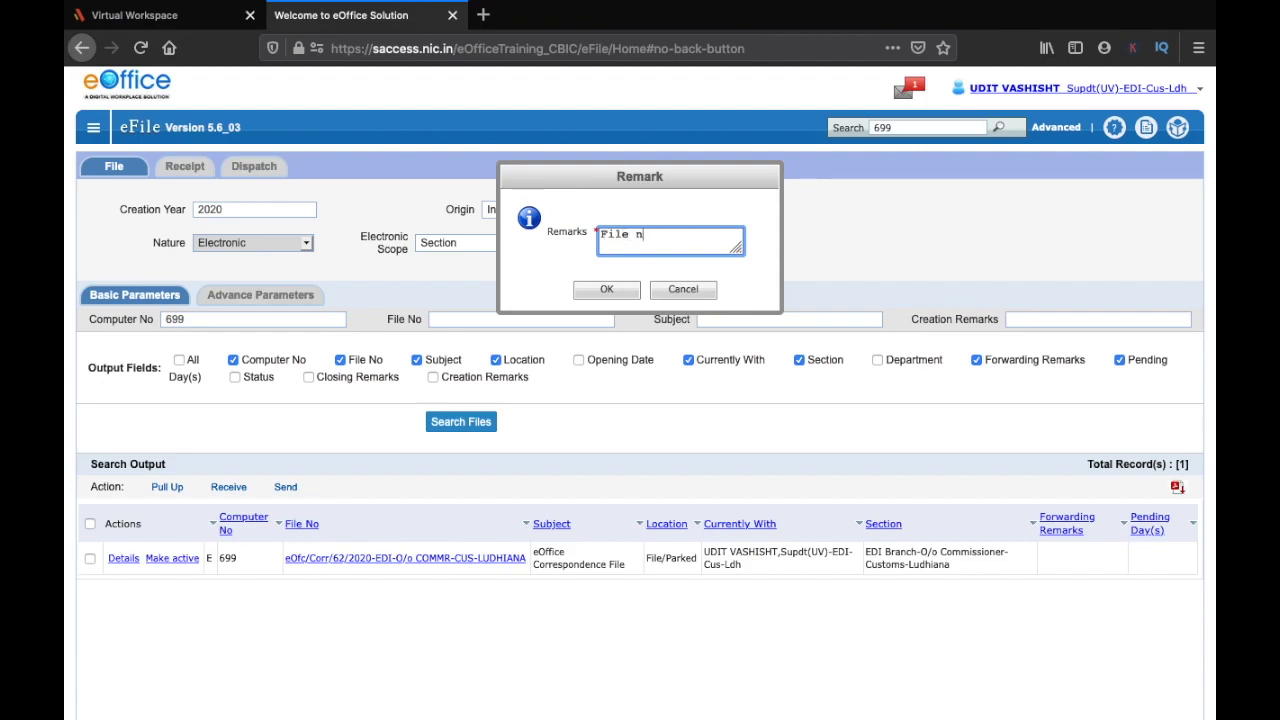
pyautogui.write('eeded')
pyautogui.click(610, 289)
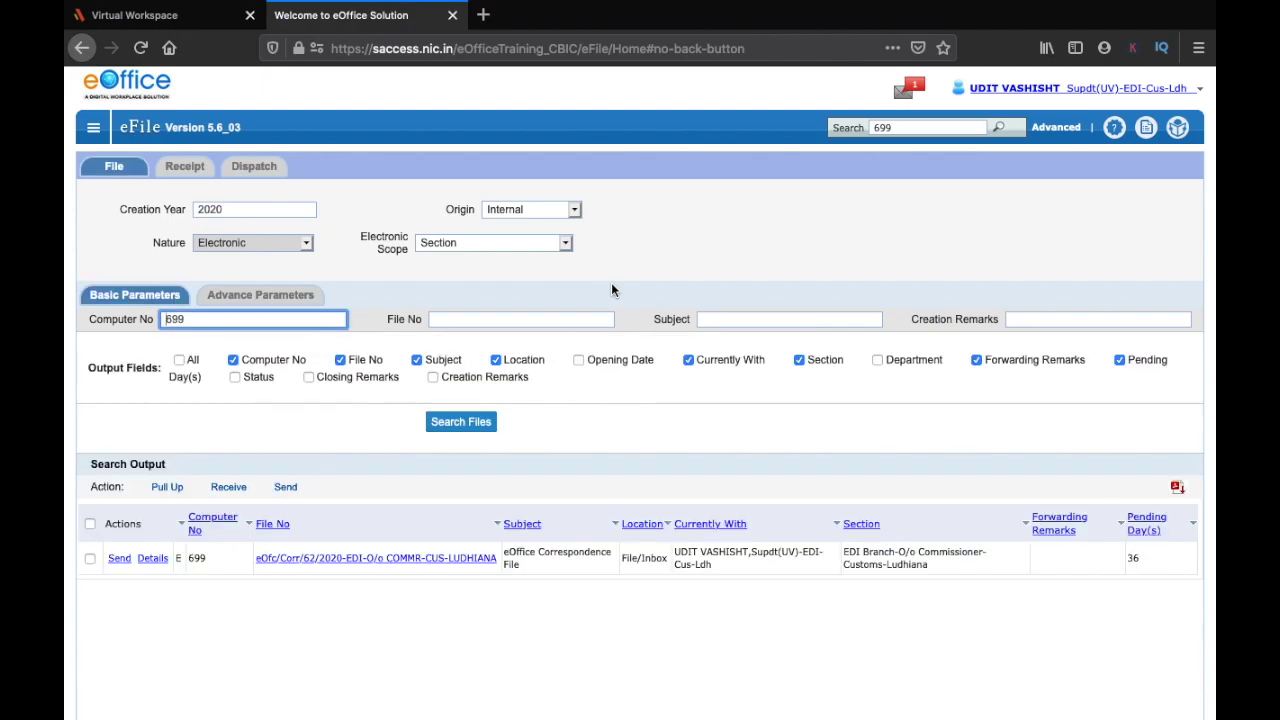
# Step: Return to the file inbox, now listing seven files including 2992, 2541, 2353 and 699
pyautogui.click(97, 132)
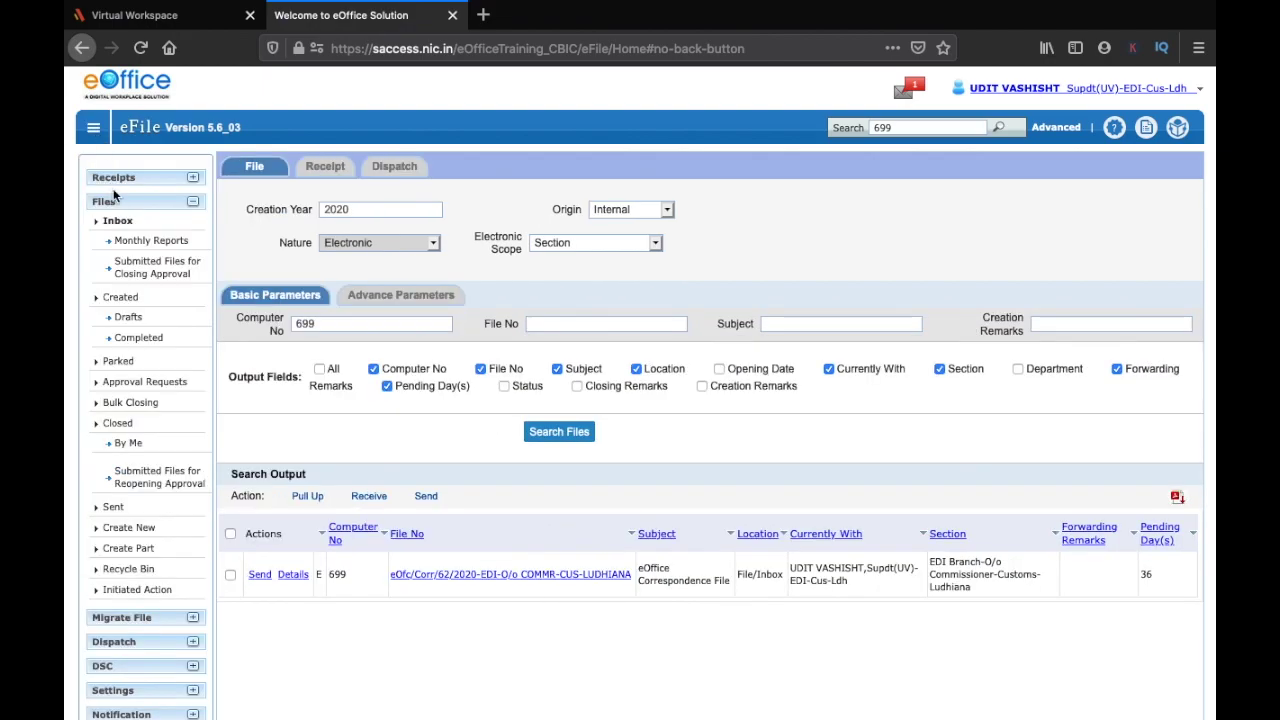
pyautogui.click(119, 222)
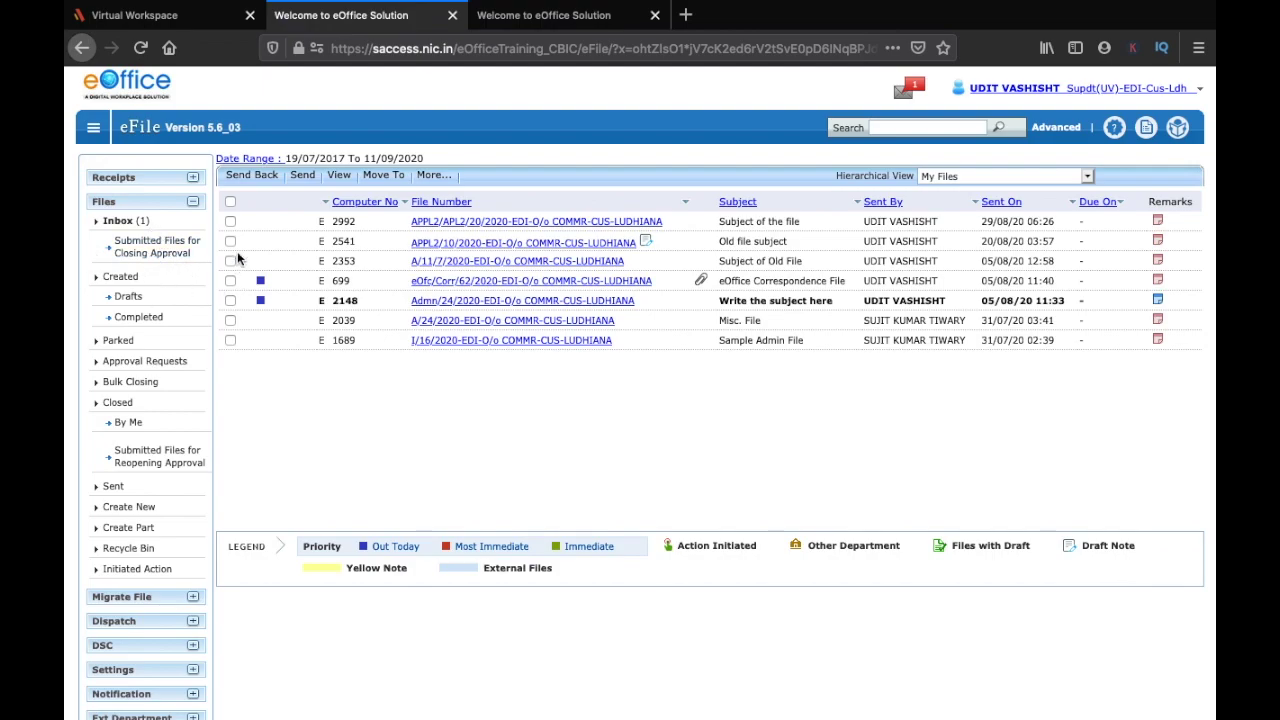
# Step: Move files 2992 and 2541 into a newly saved 'Monthly Reports' folder under File Inbox
pyautogui.click(231, 222)
pyautogui.click(232, 242)
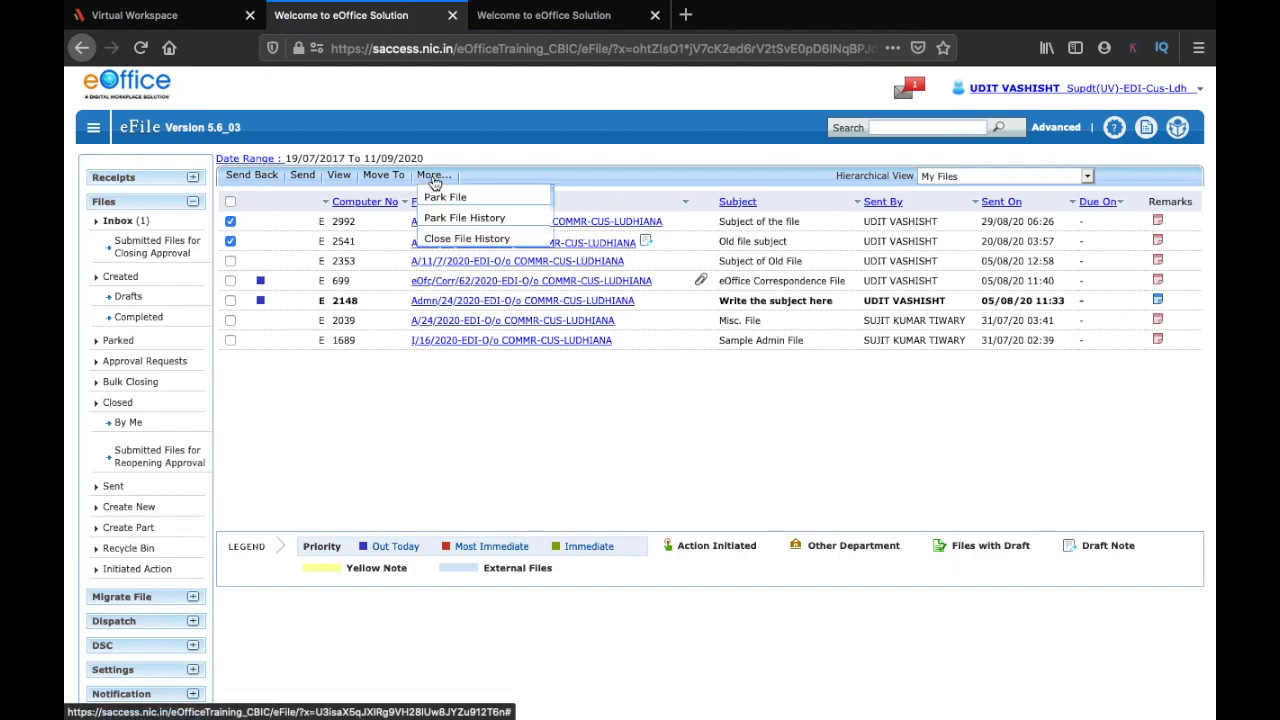
pyautogui.moveTo(391, 176)
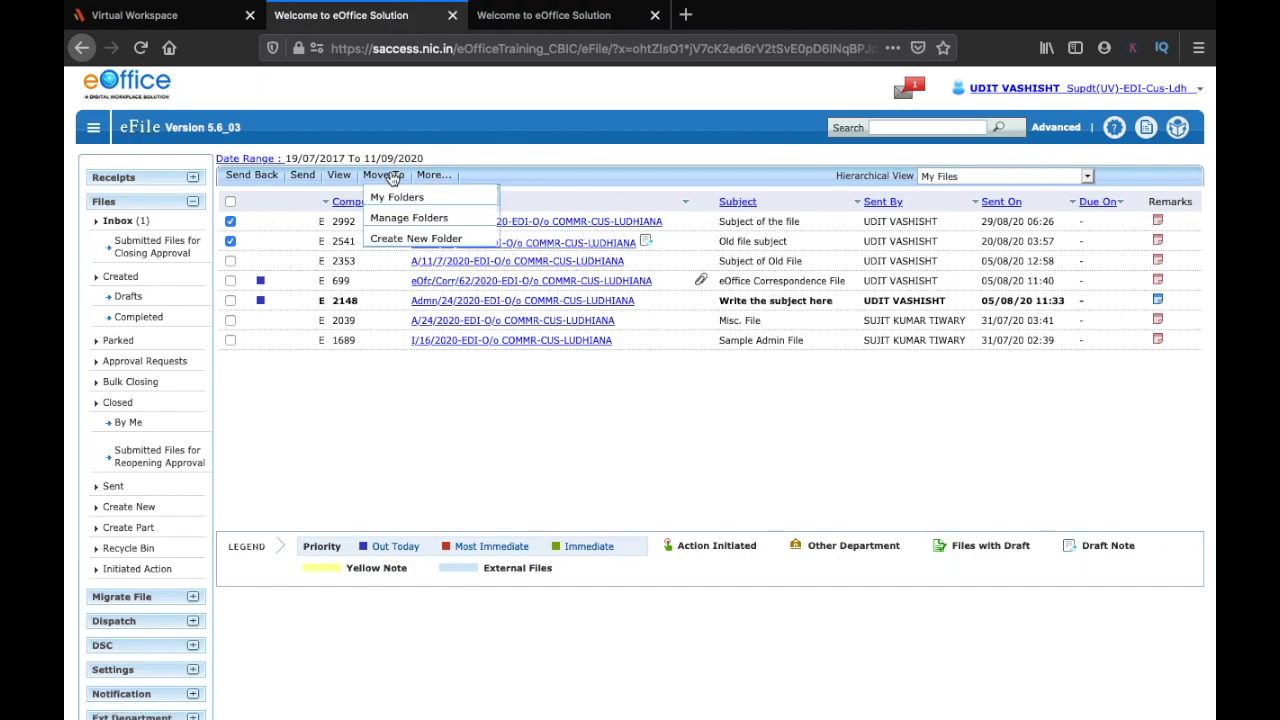
pyautogui.click(415, 238)
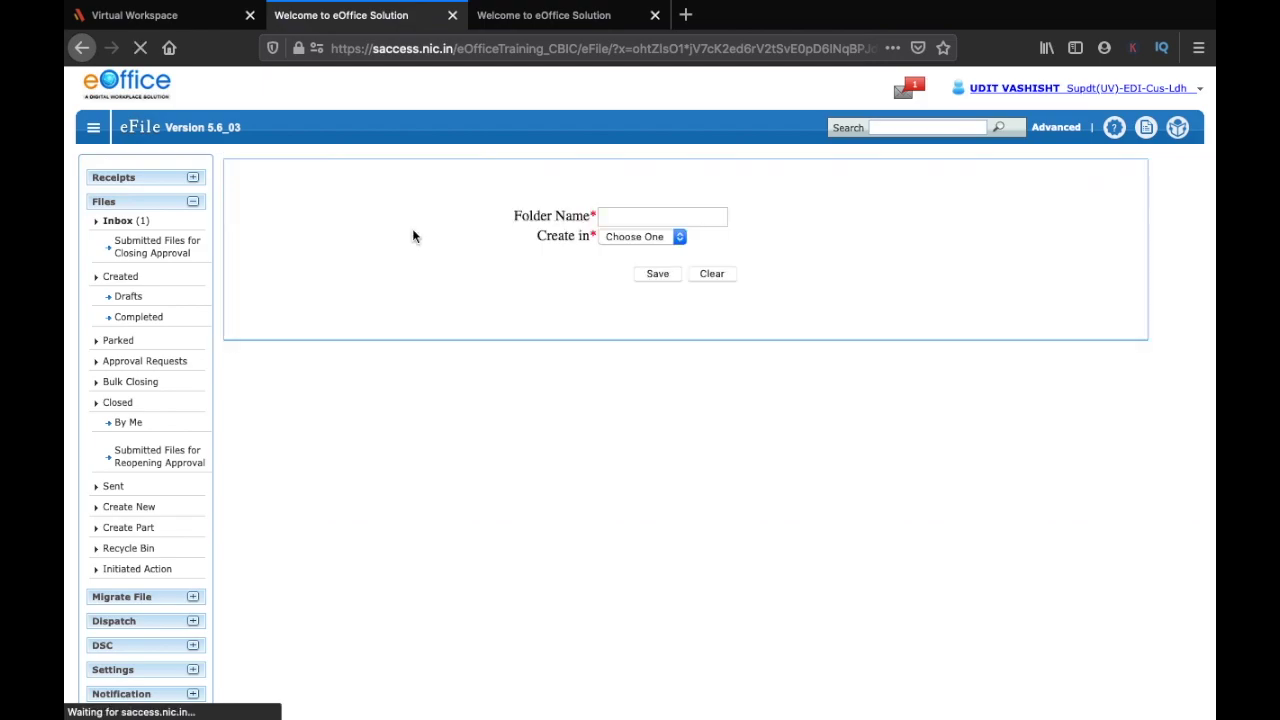
pyautogui.click(648, 224)
pyautogui.write('Monthly')
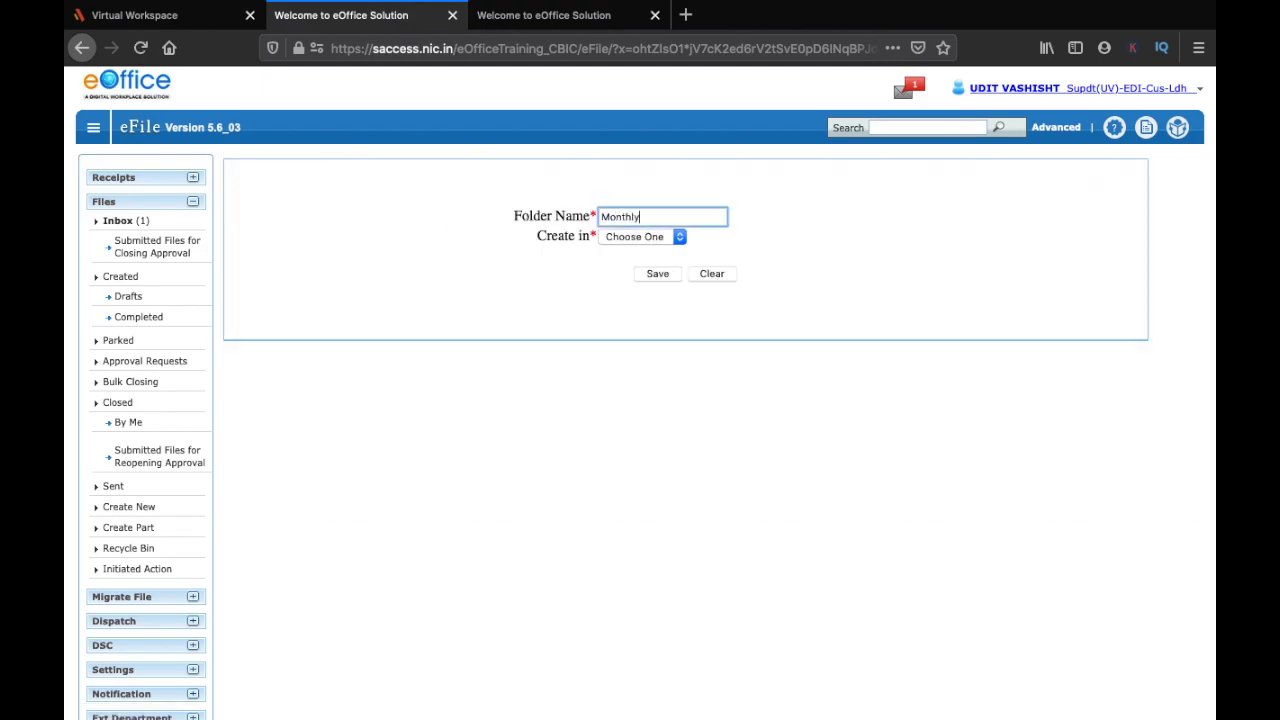
pyautogui.write(' Reports')
pyautogui.click(649, 236)
pyautogui.click(657, 253)
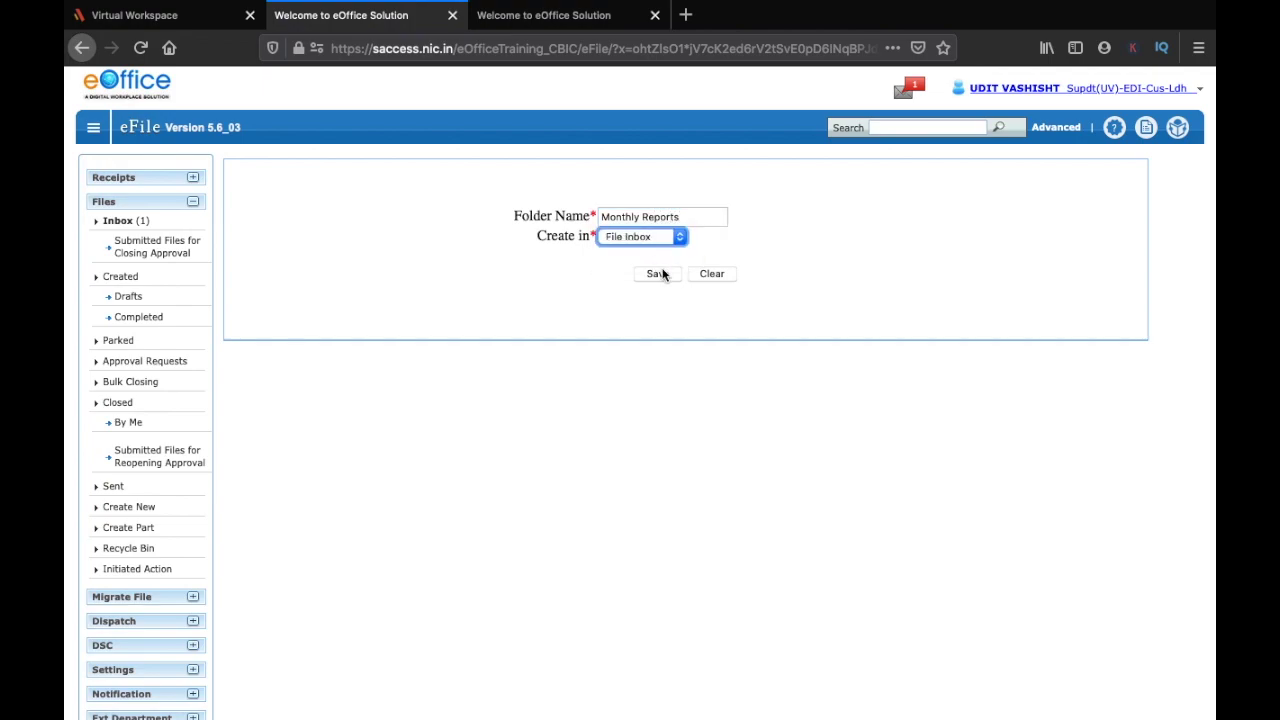
pyautogui.click(652, 277)
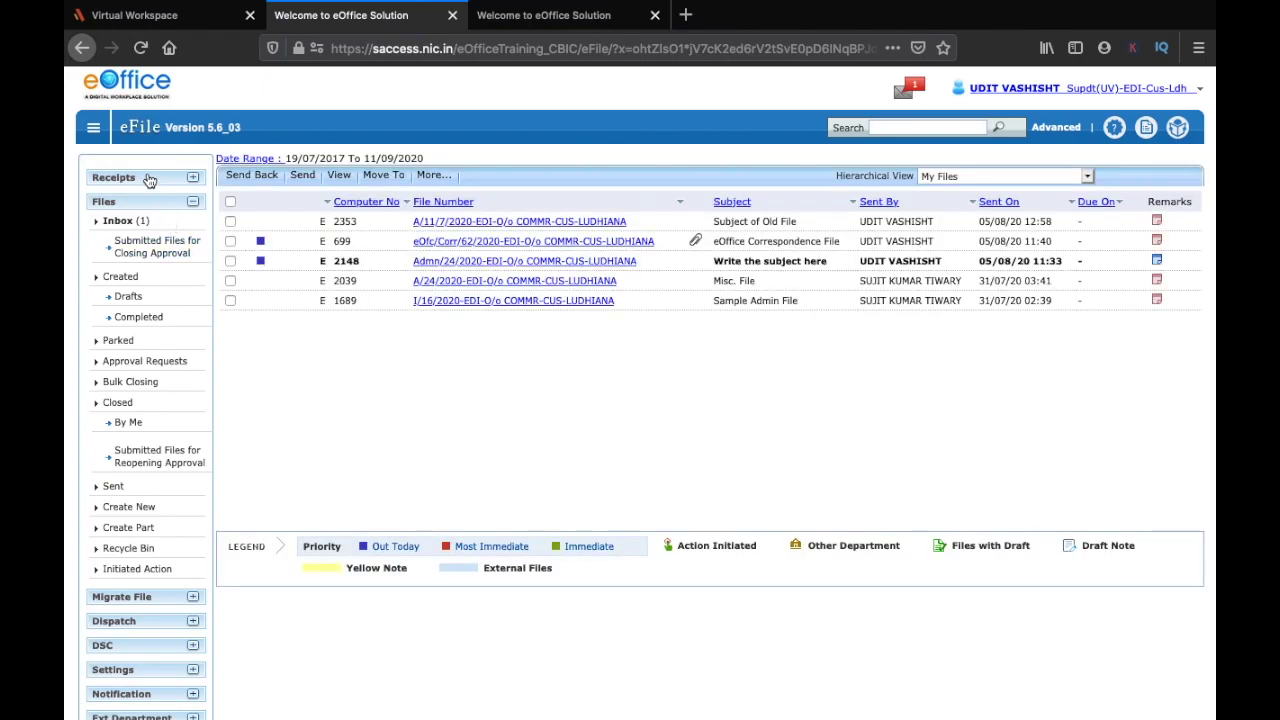
pyautogui.click(149, 178)
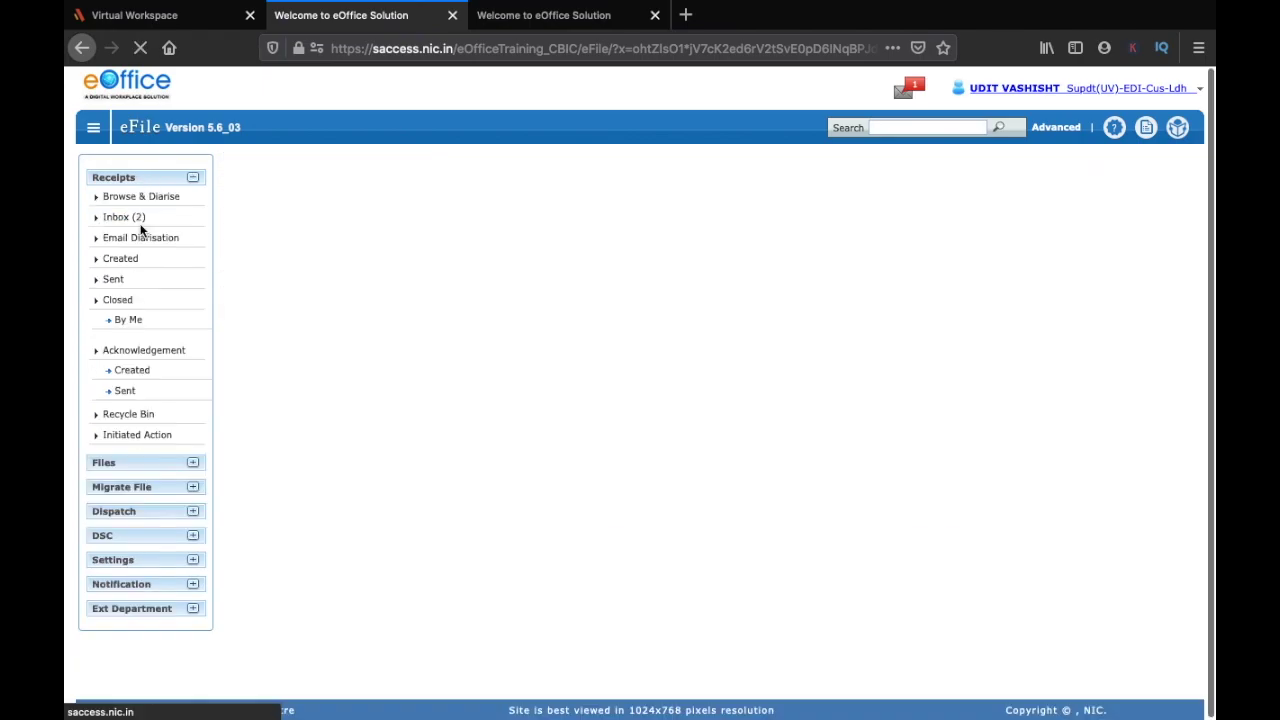
pyautogui.click(164, 465)
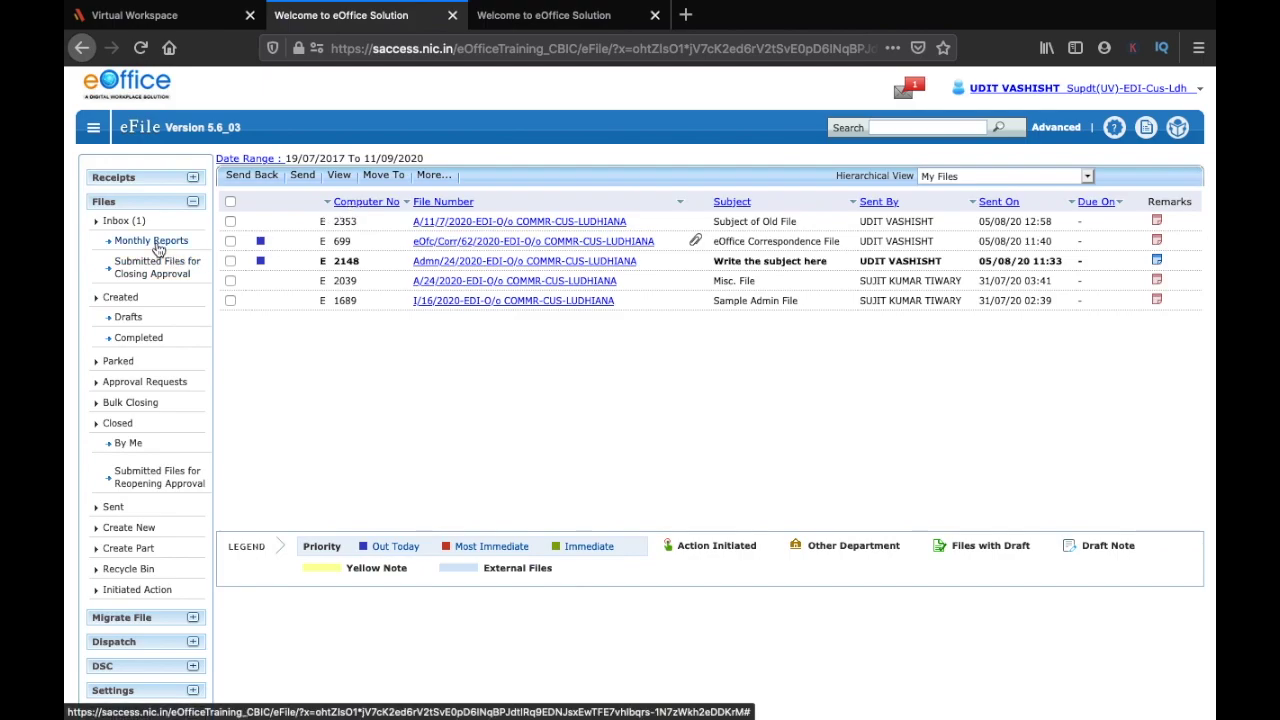
pyautogui.click(158, 245)
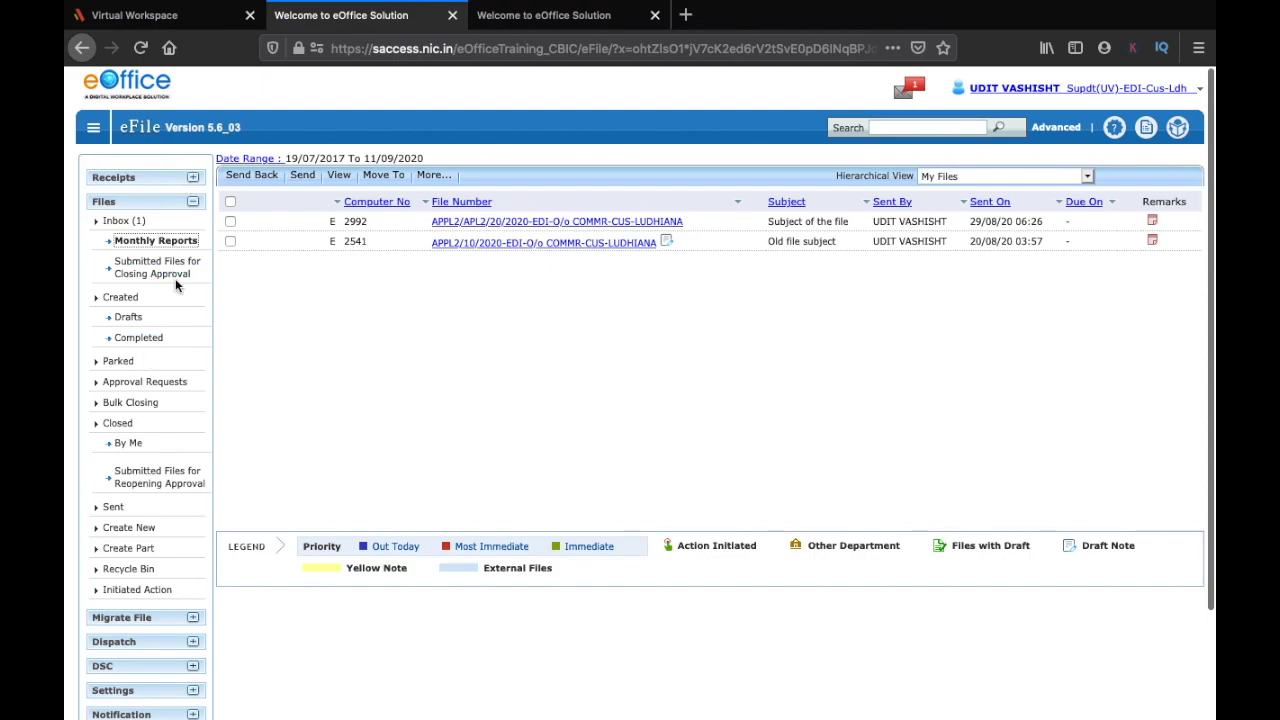
pyautogui.click(122, 224)
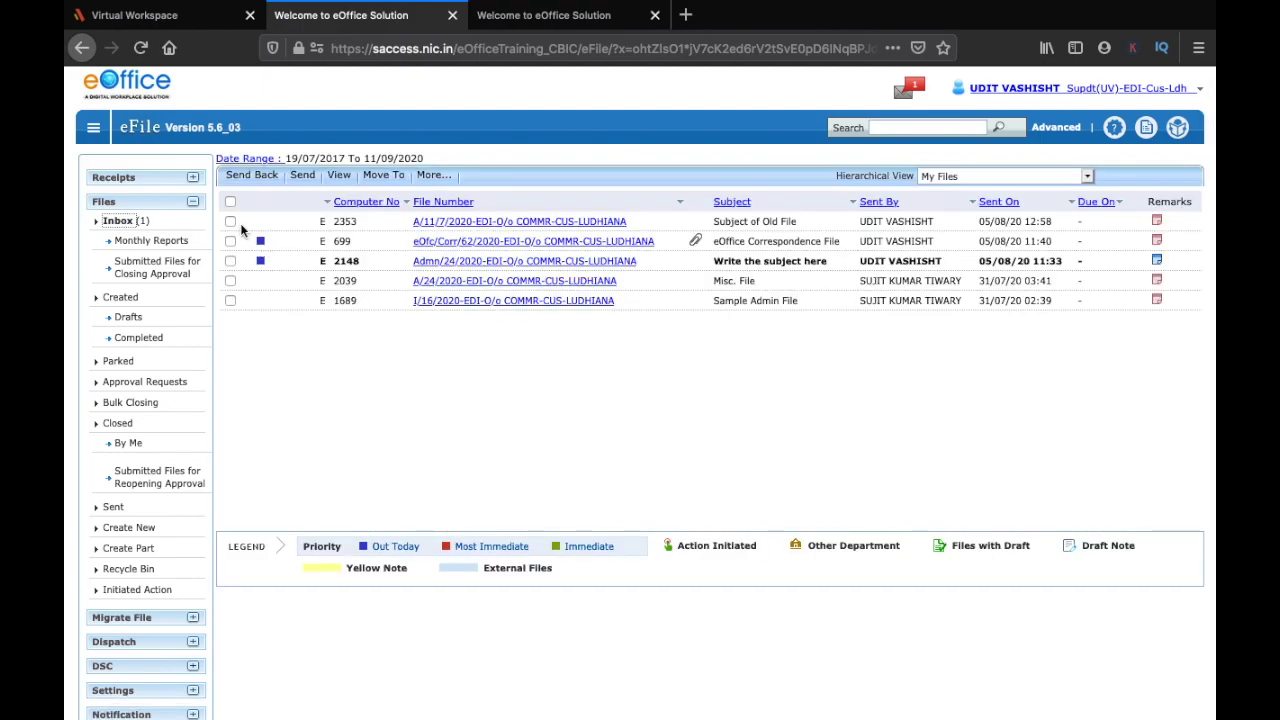
# Step: Move file 2353 into My Folders > Monthly Reports, leaving four inbox files
pyautogui.click(231, 222)
pyautogui.click(383, 175)
pyautogui.moveTo(383, 207)
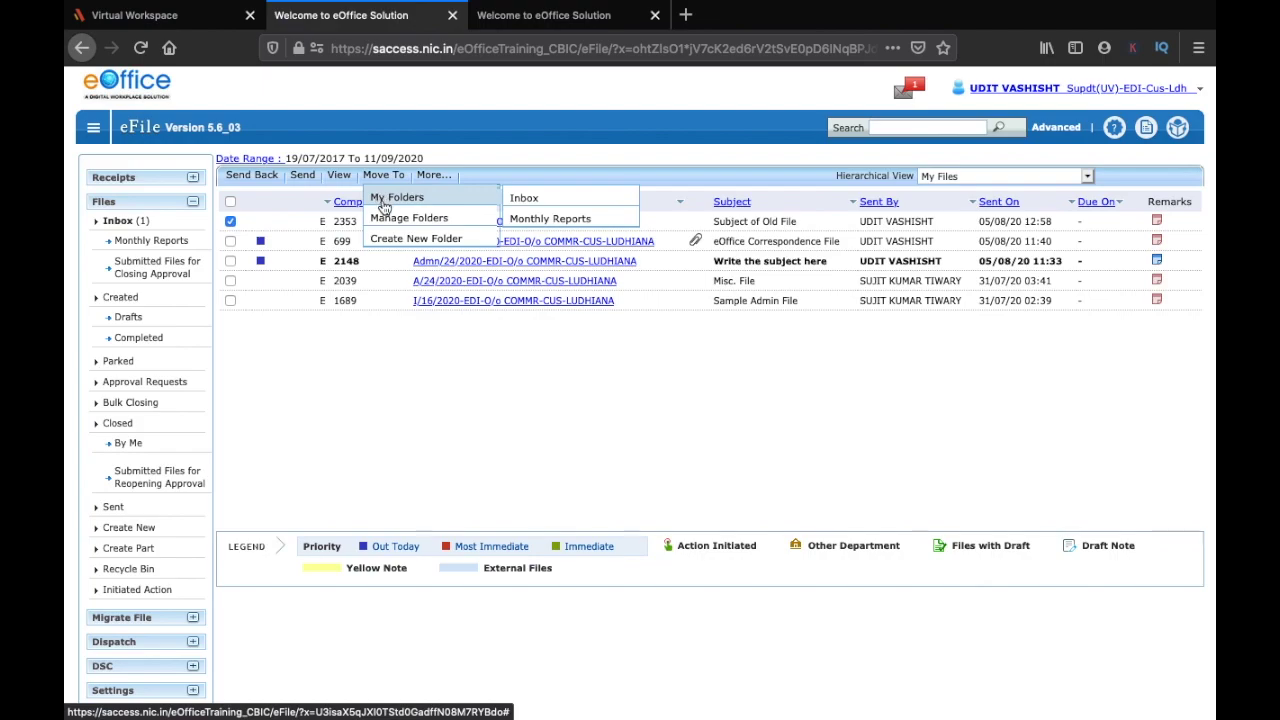
pyautogui.click(383, 175)
pyautogui.click(553, 219)
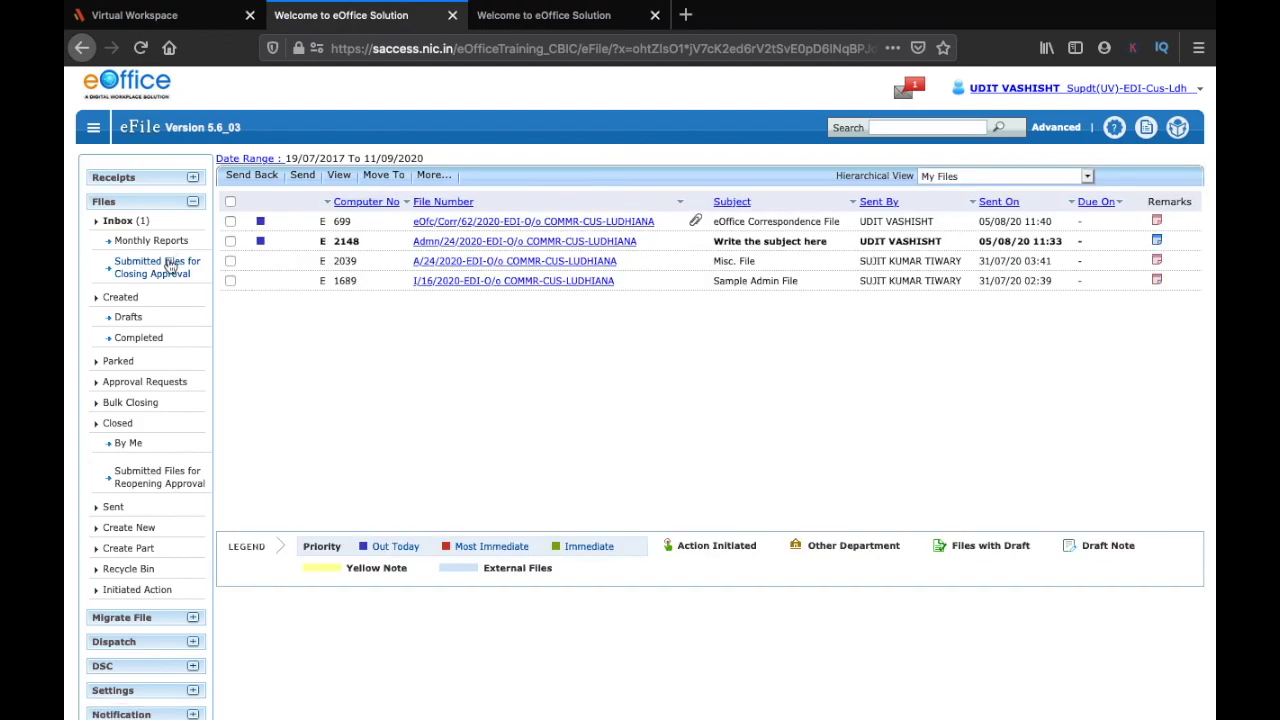